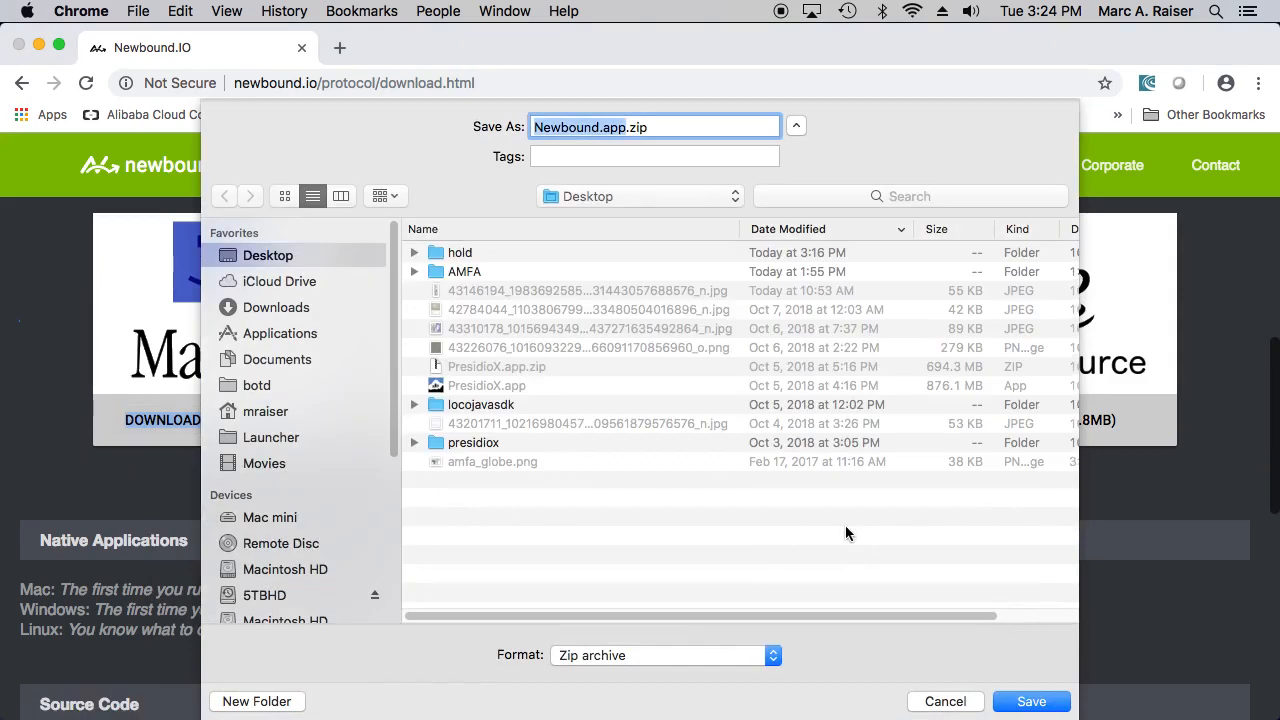
- Save Newbound.app.zip to the Desktop and unpack it there, moving the leftover archive to the Trash
{"action": "left_click", "coordinate": [1027, 704]}
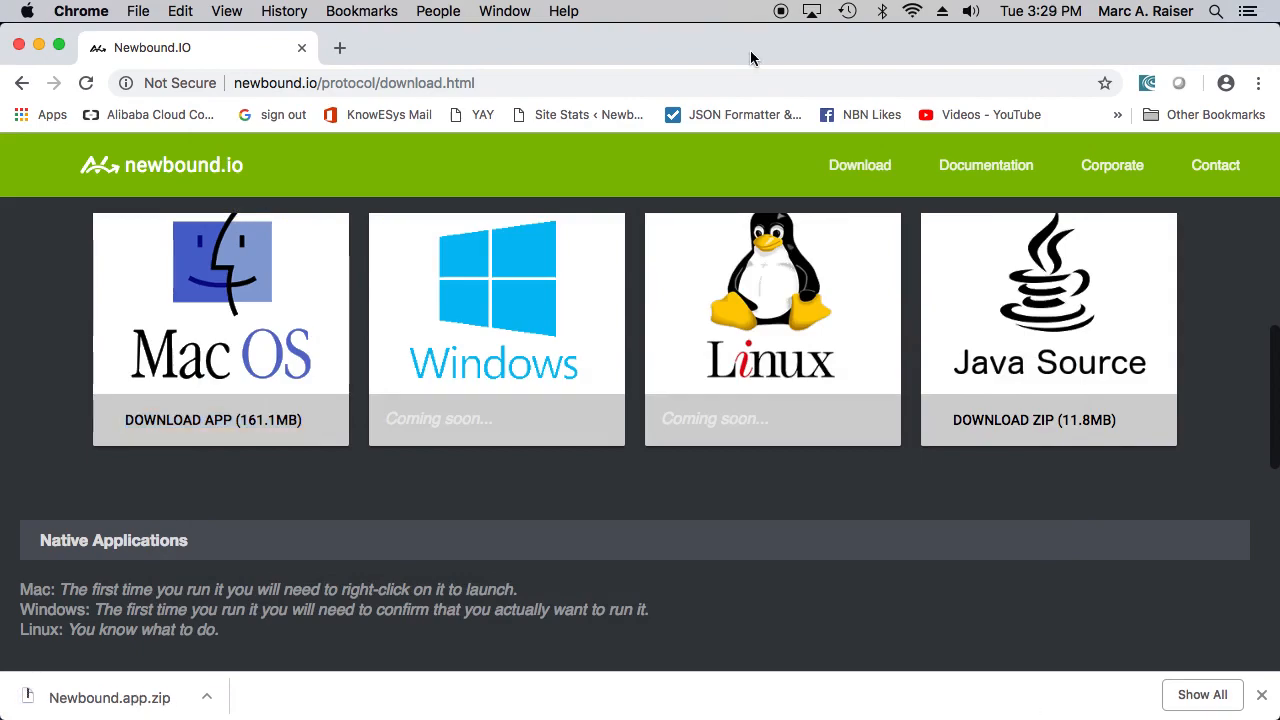
{"action": "double_click", "coordinate": [751, 57]}
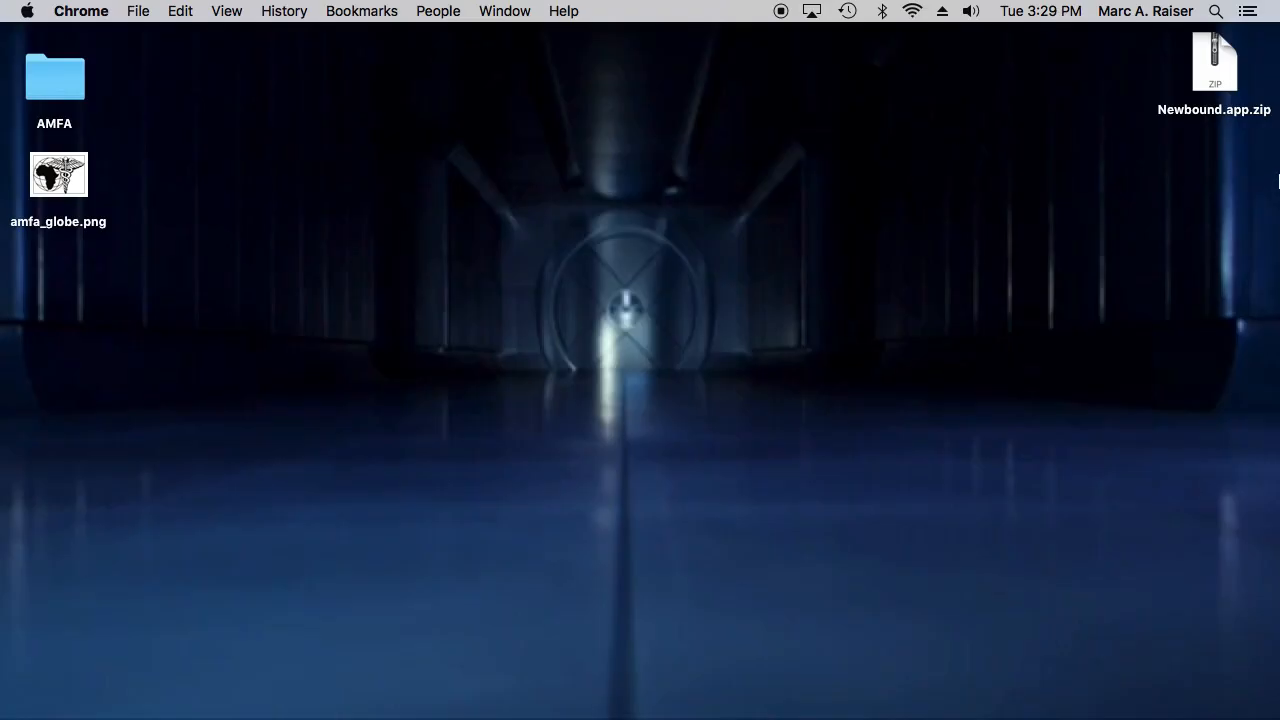
{"action": "double_click", "coordinate": [1224, 83]}
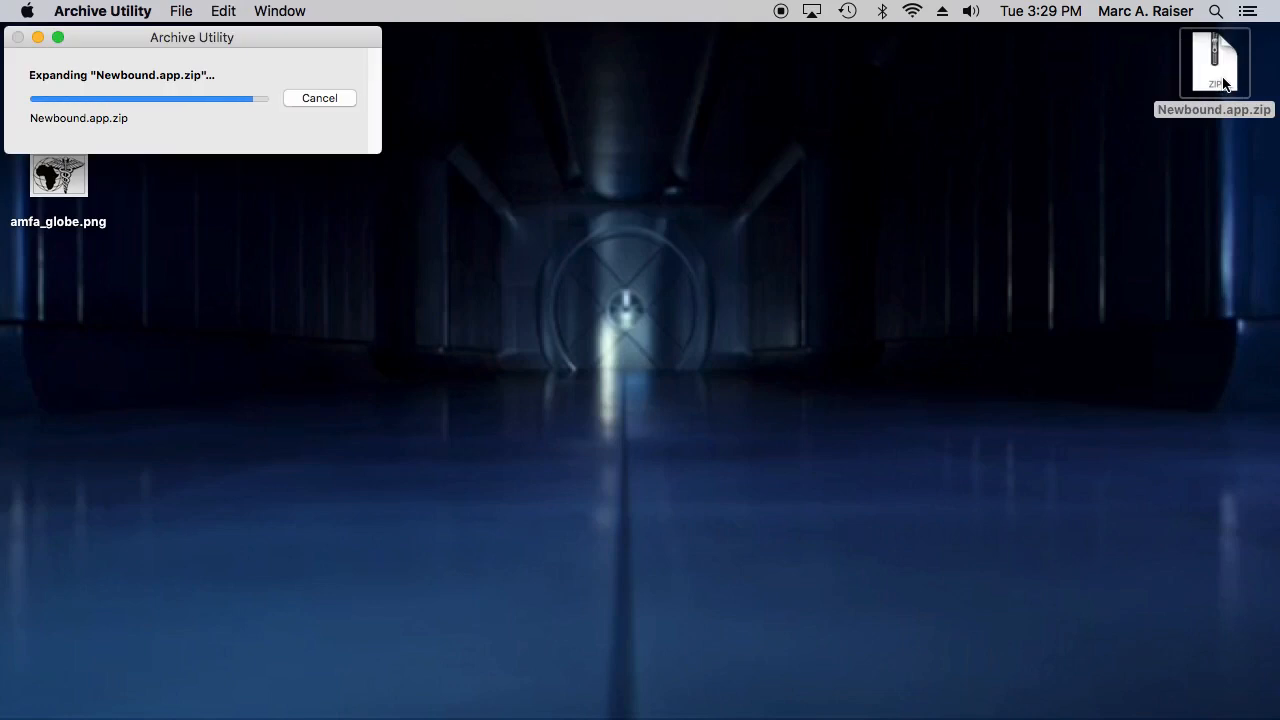
{"action": "key", "text": "super+BackSpace"}
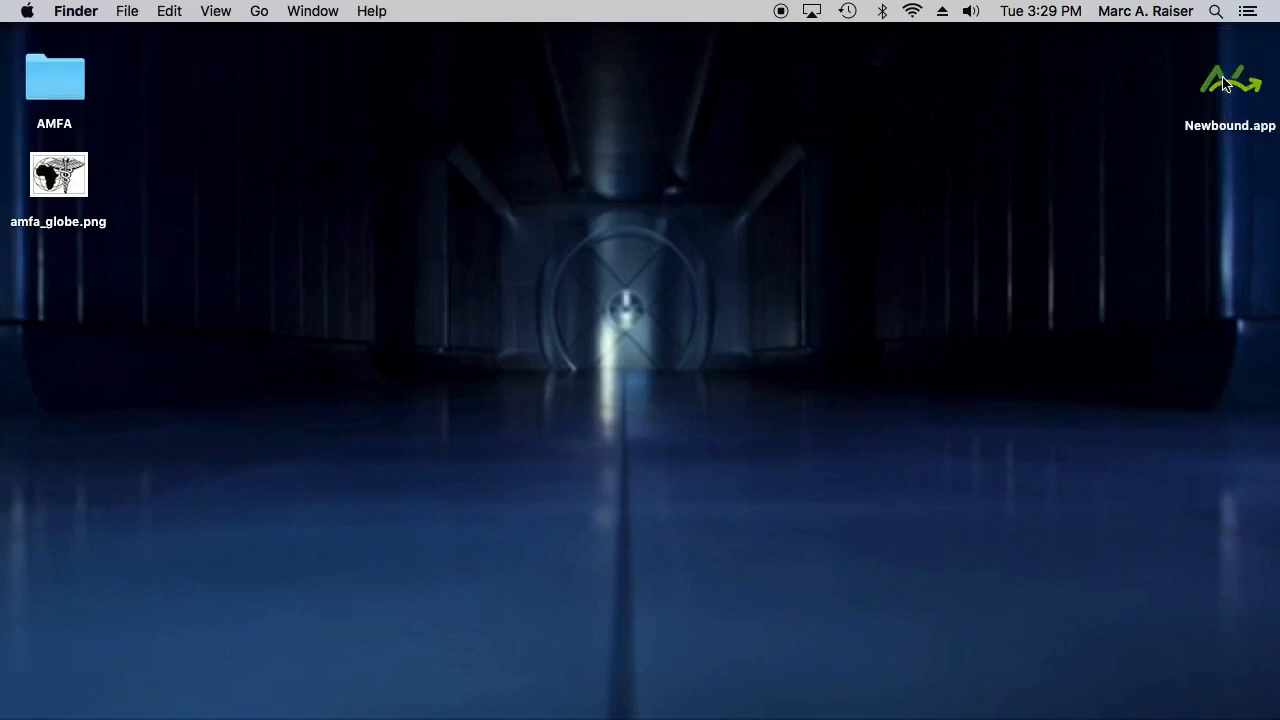
- Launch Newbound.app from the Desktop and allow the downloaded application to open
{"action": "right_click", "coordinate": [1226, 88]}
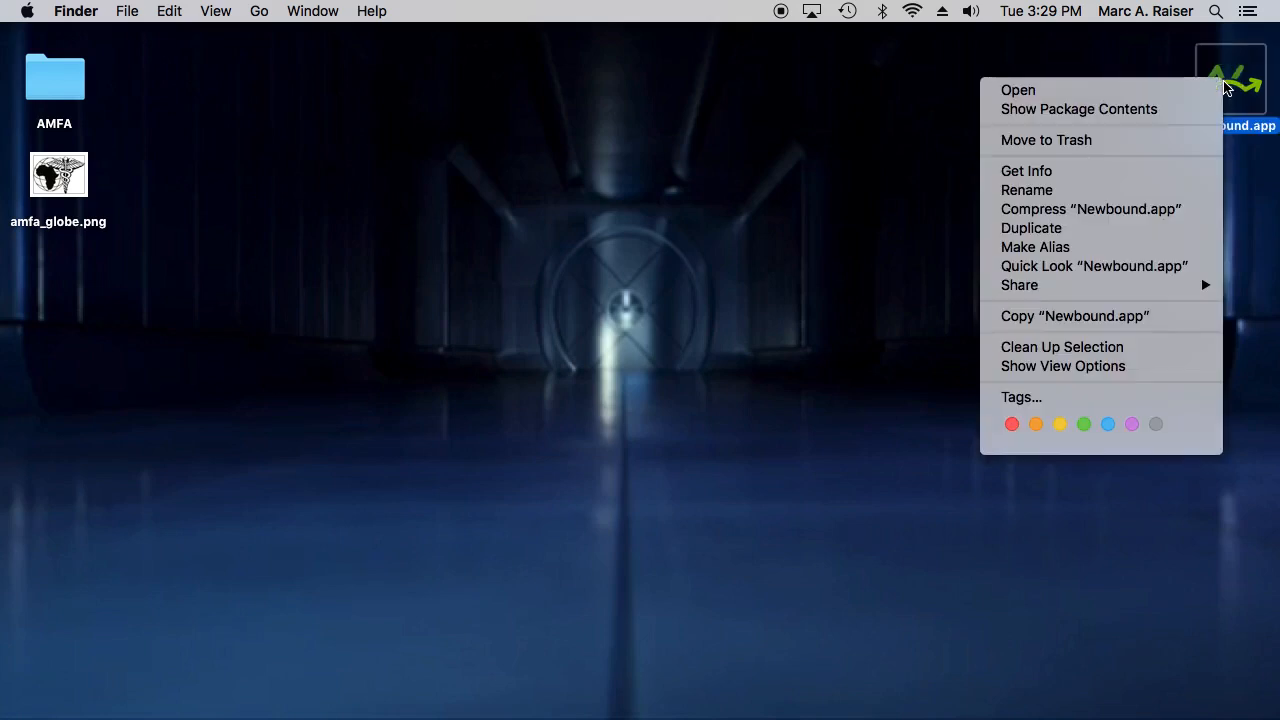
{"action": "left_click", "coordinate": [1181, 91]}
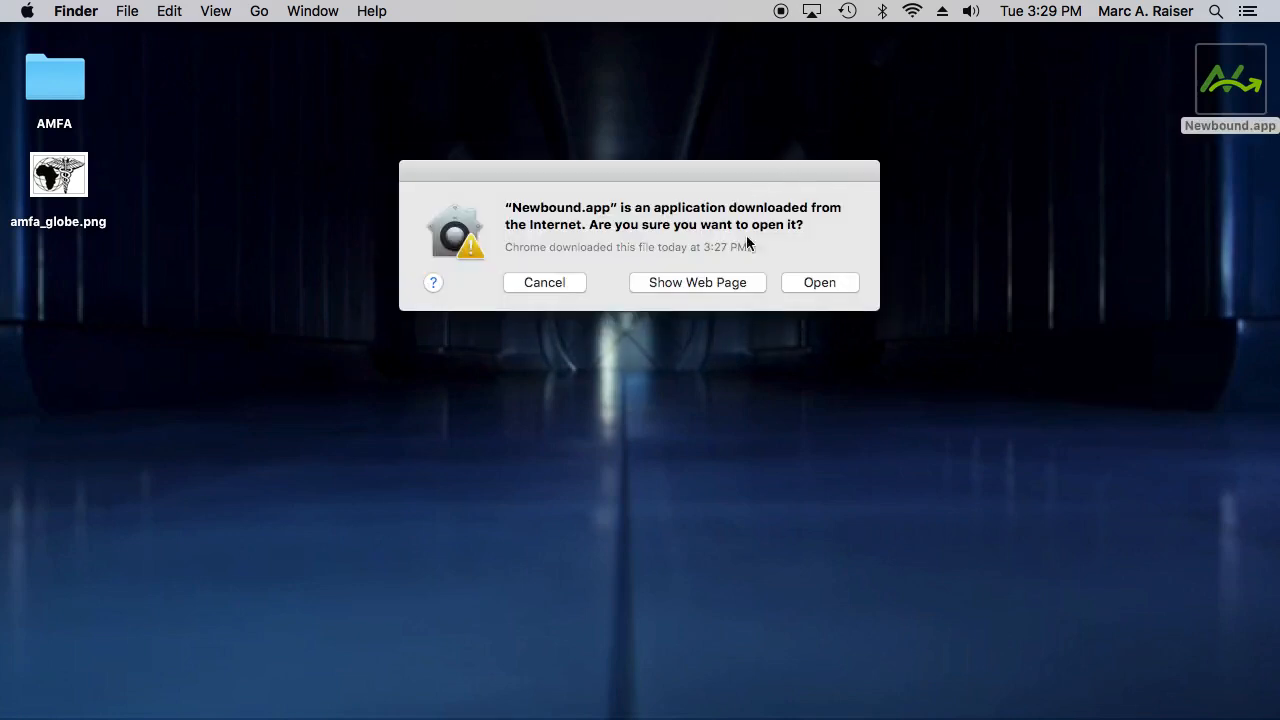
{"action": "left_click", "coordinate": [820, 284]}
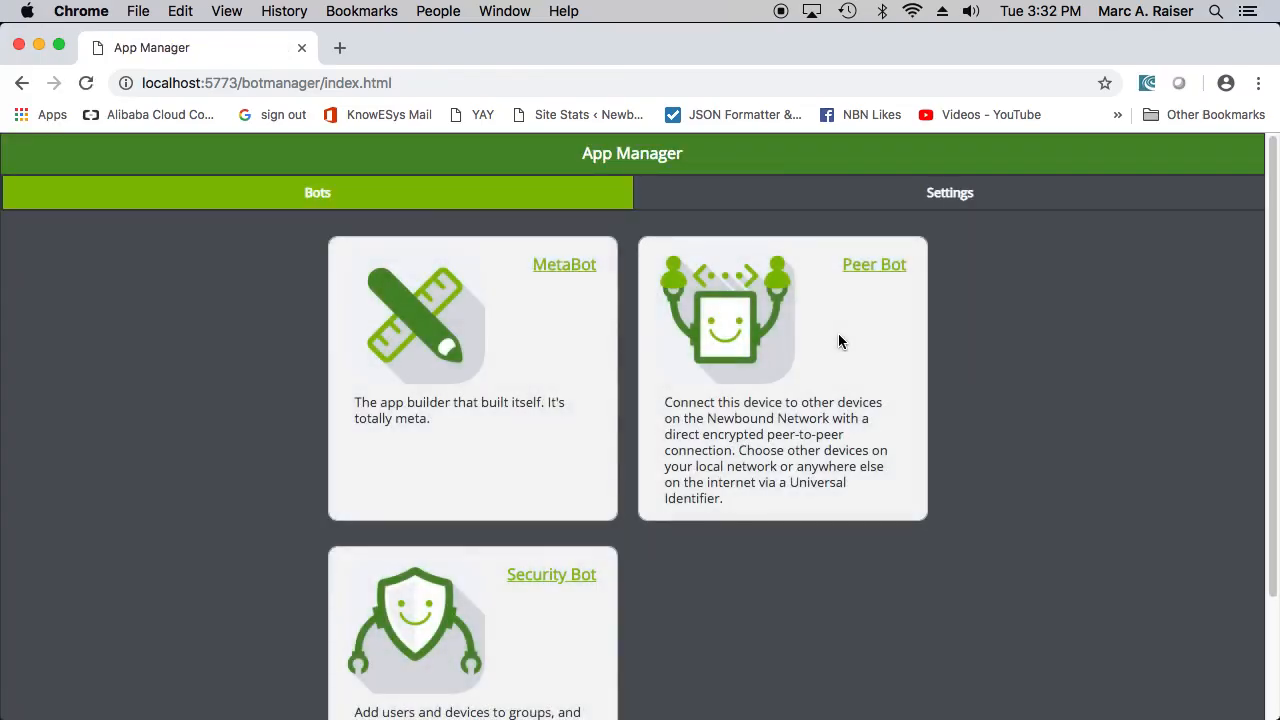
- Open MetaBot from the App Manager and create a new library named amfa
{"action": "left_click", "coordinate": [575, 277]}
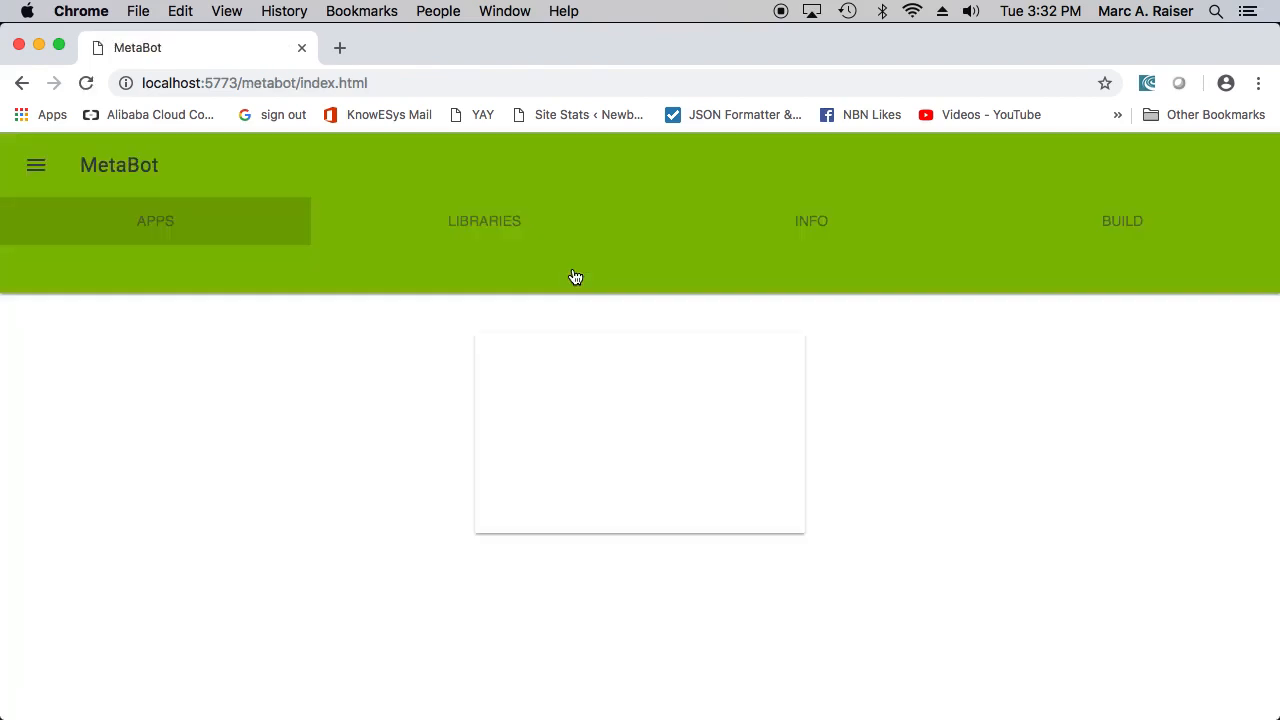
{"action": "left_click", "coordinate": [504, 232]}
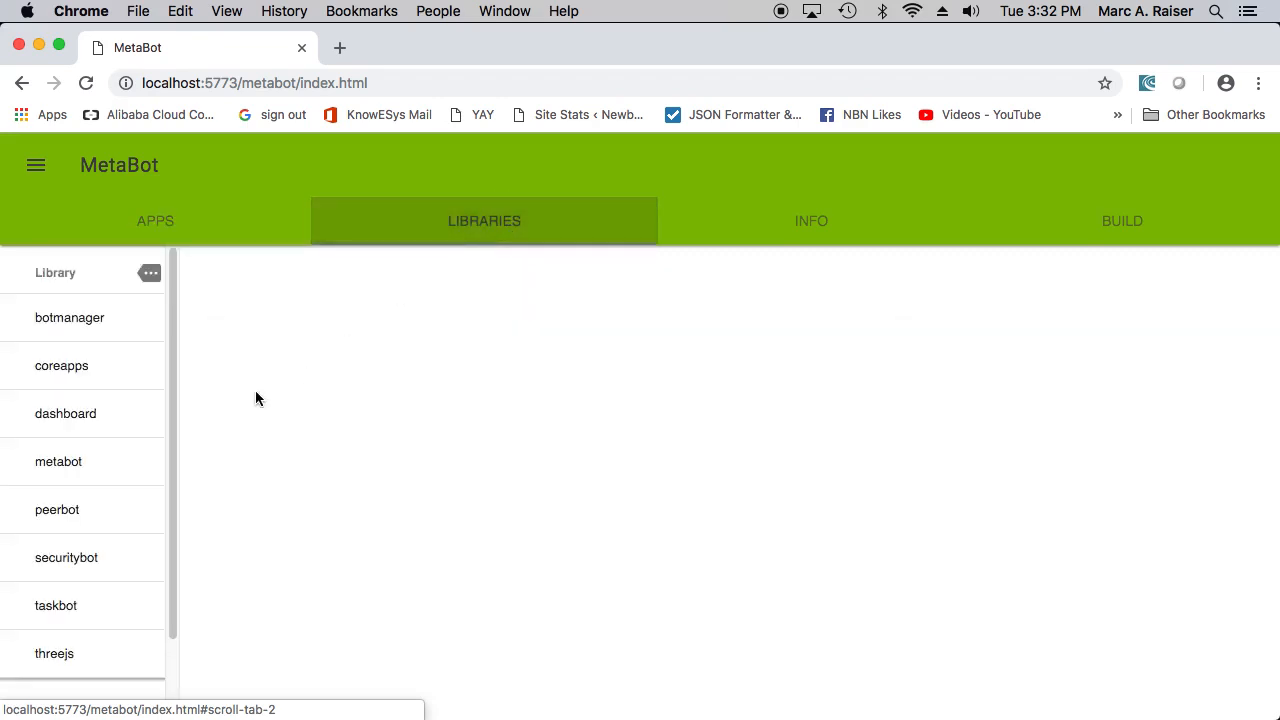
{"action": "scroll", "coordinate": [74, 469], "scroll_direction": "down", "scroll_amount": 2}
{"action": "left_click", "coordinate": [95, 672]}
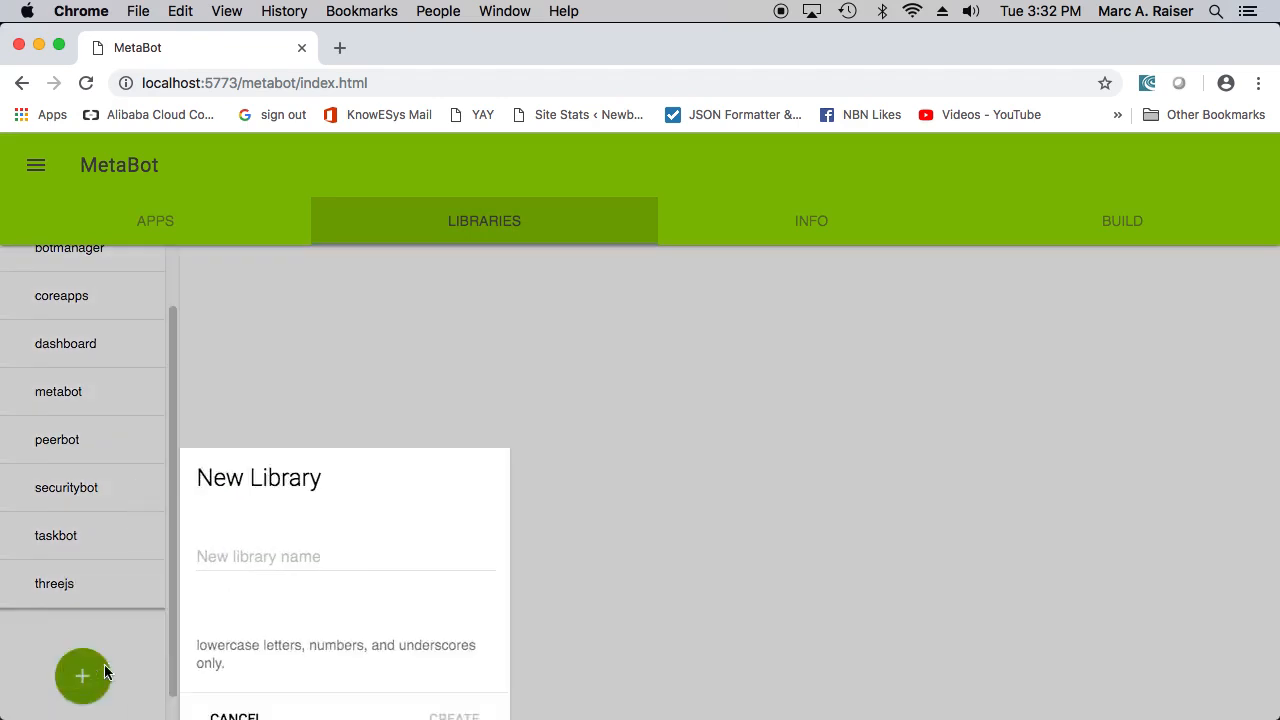
{"action": "left_click", "coordinate": [558, 349]}
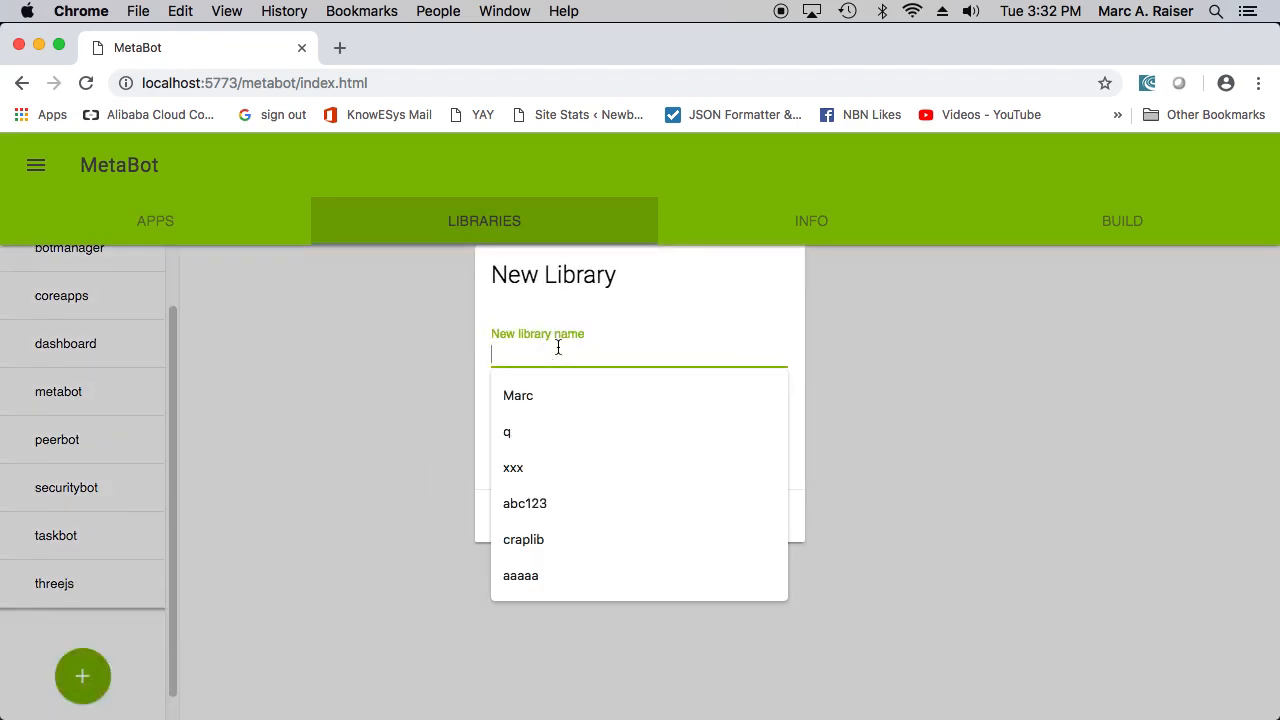
{"action": "type", "text": "amfa"}
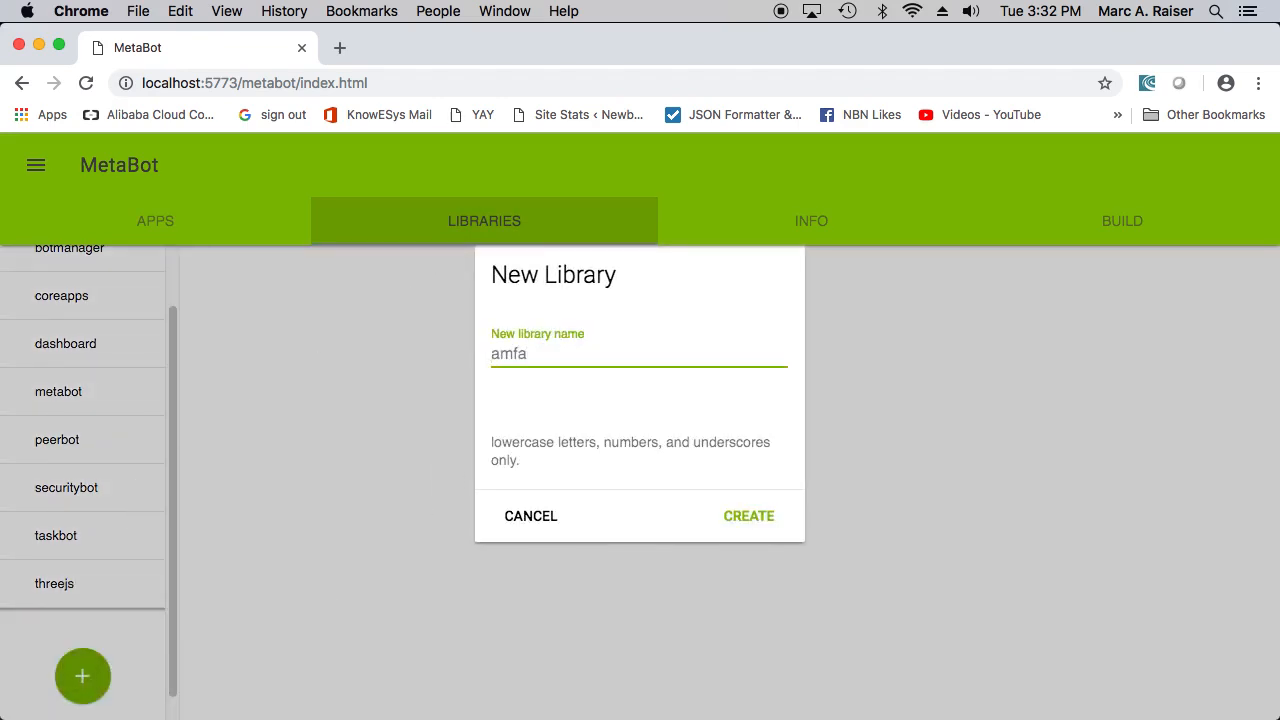
{"action": "left_click", "coordinate": [760, 527]}
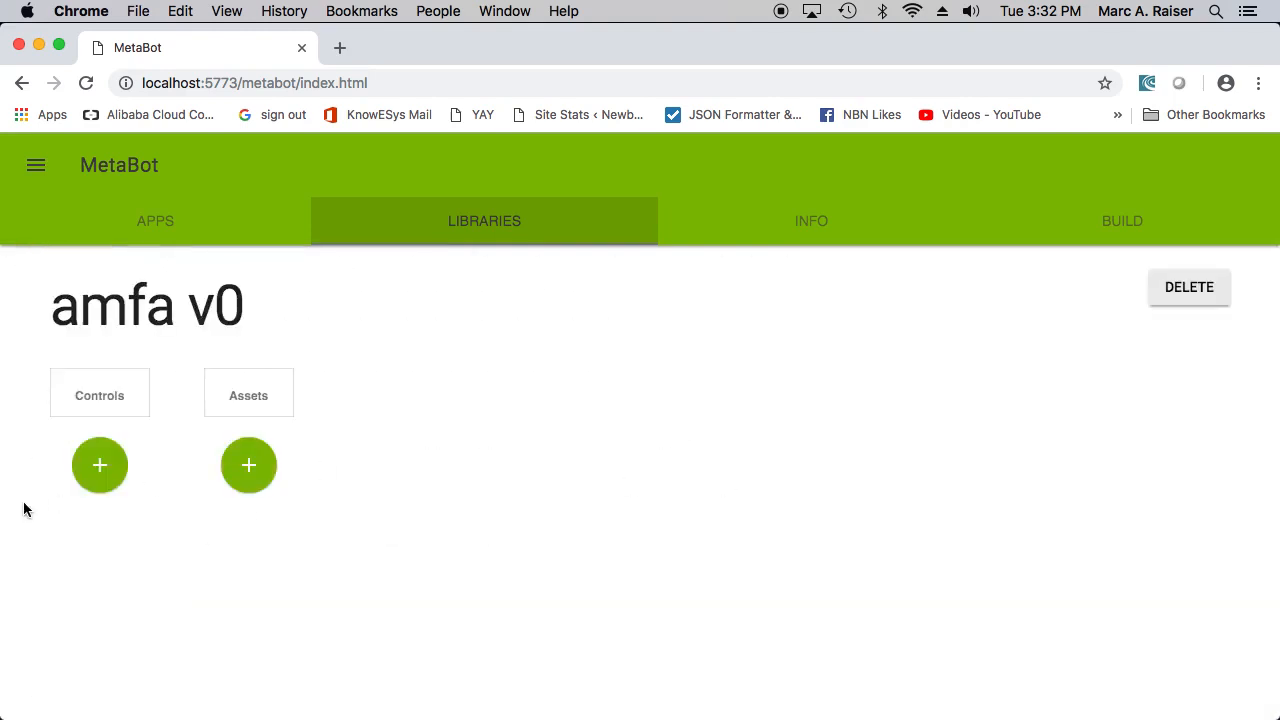
- Create a new control named amfa in the amfa library
{"action": "left_click", "coordinate": [110, 476]}
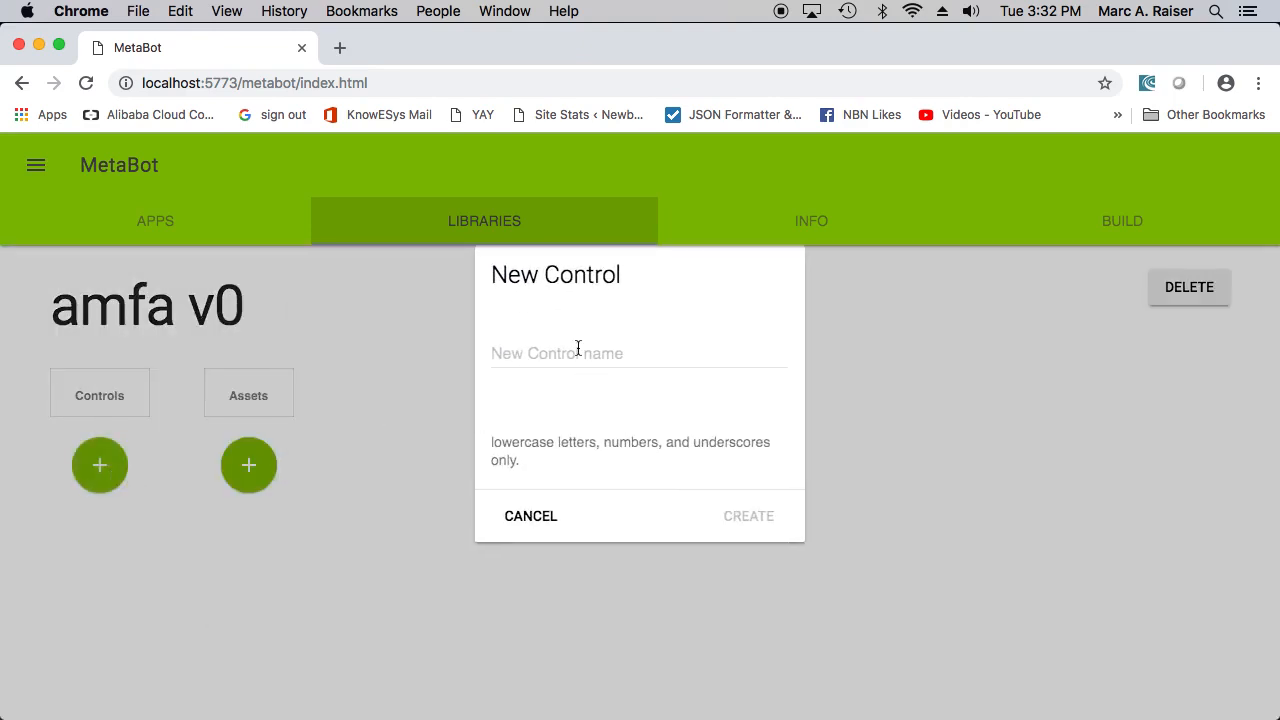
{"action": "left_click", "coordinate": [577, 349]}
{"action": "type", "text": "amf"}
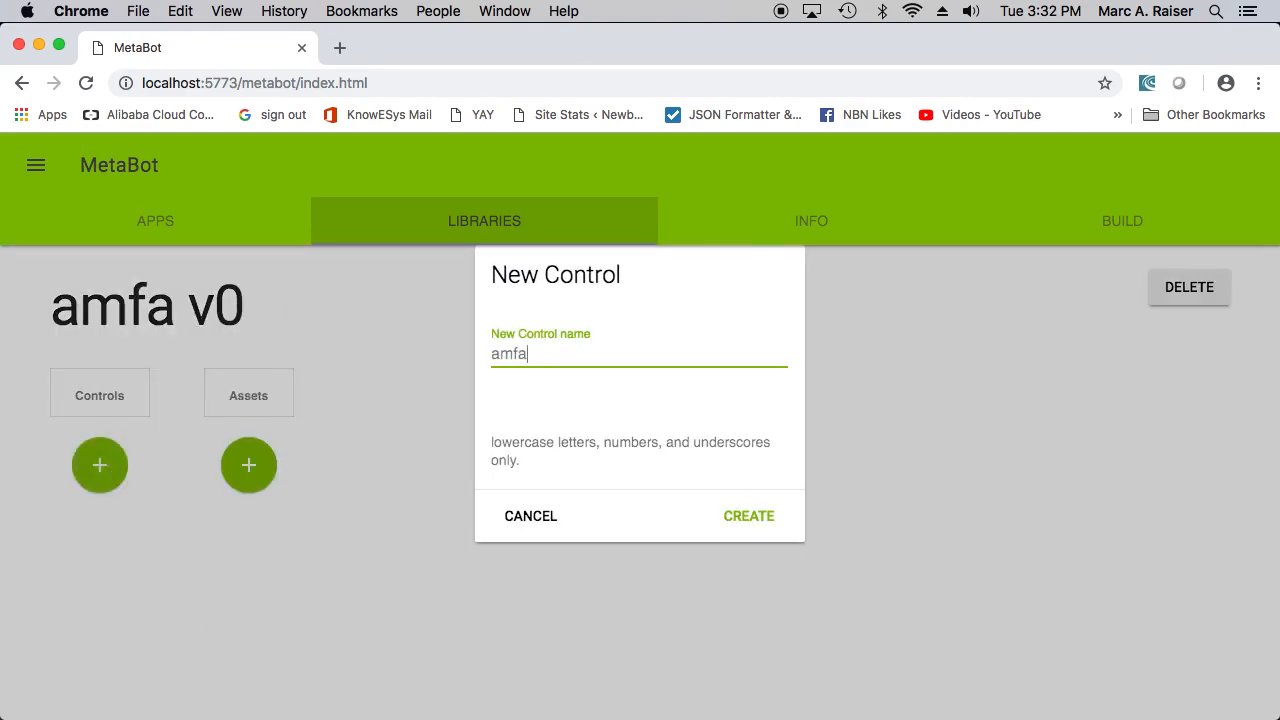
{"action": "type", "text": "a"}
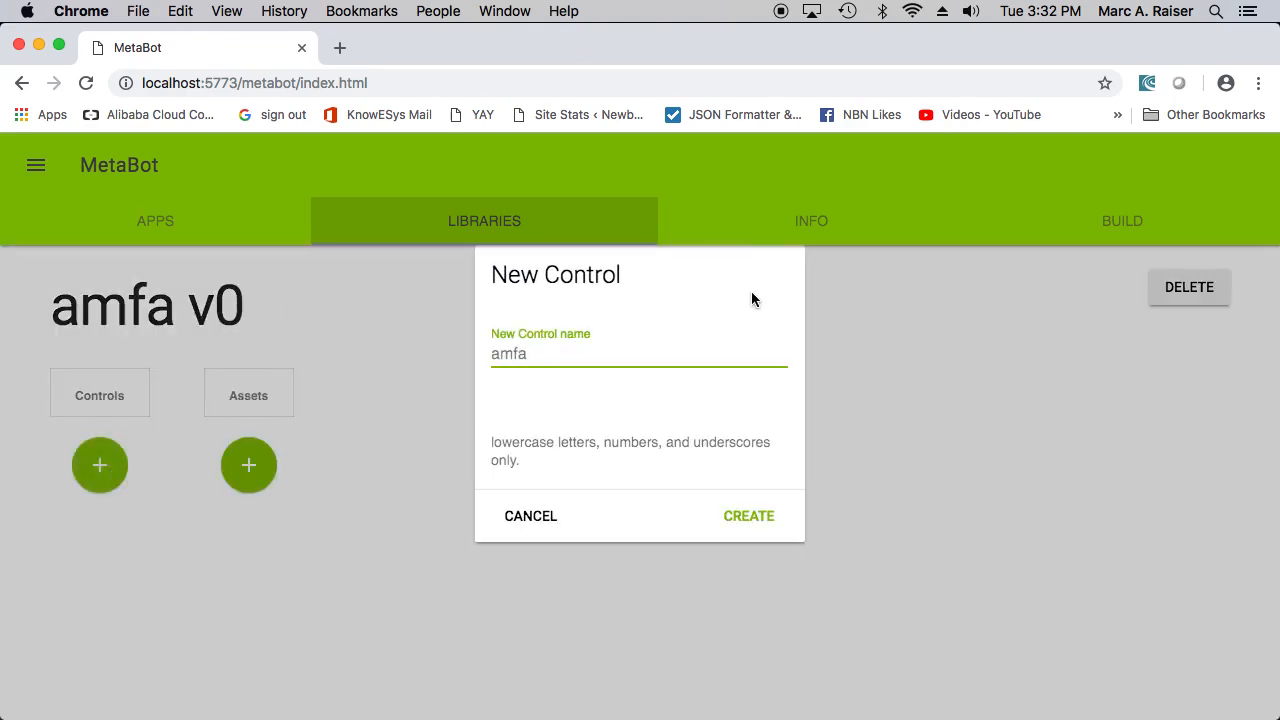
{"action": "left_click", "coordinate": [743, 524]}
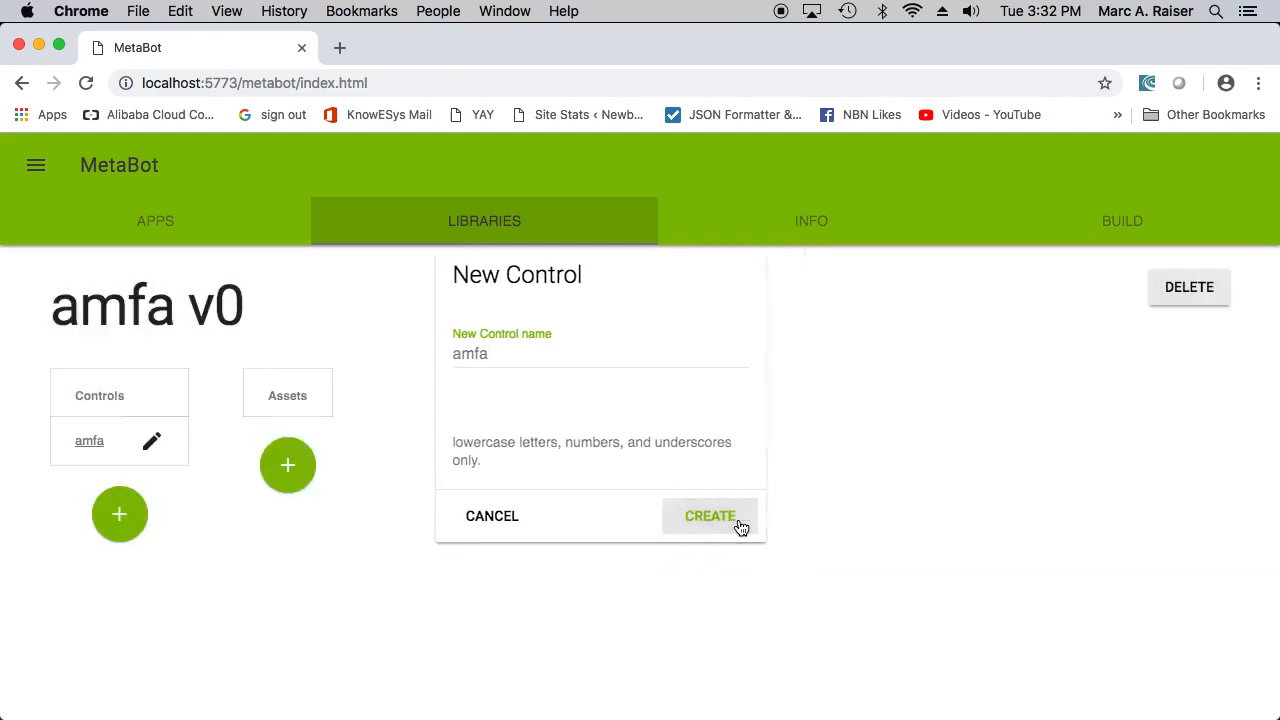
- Open the amfa control for editing and publish it as an app with the default settings
{"action": "left_click", "coordinate": [151, 443]}
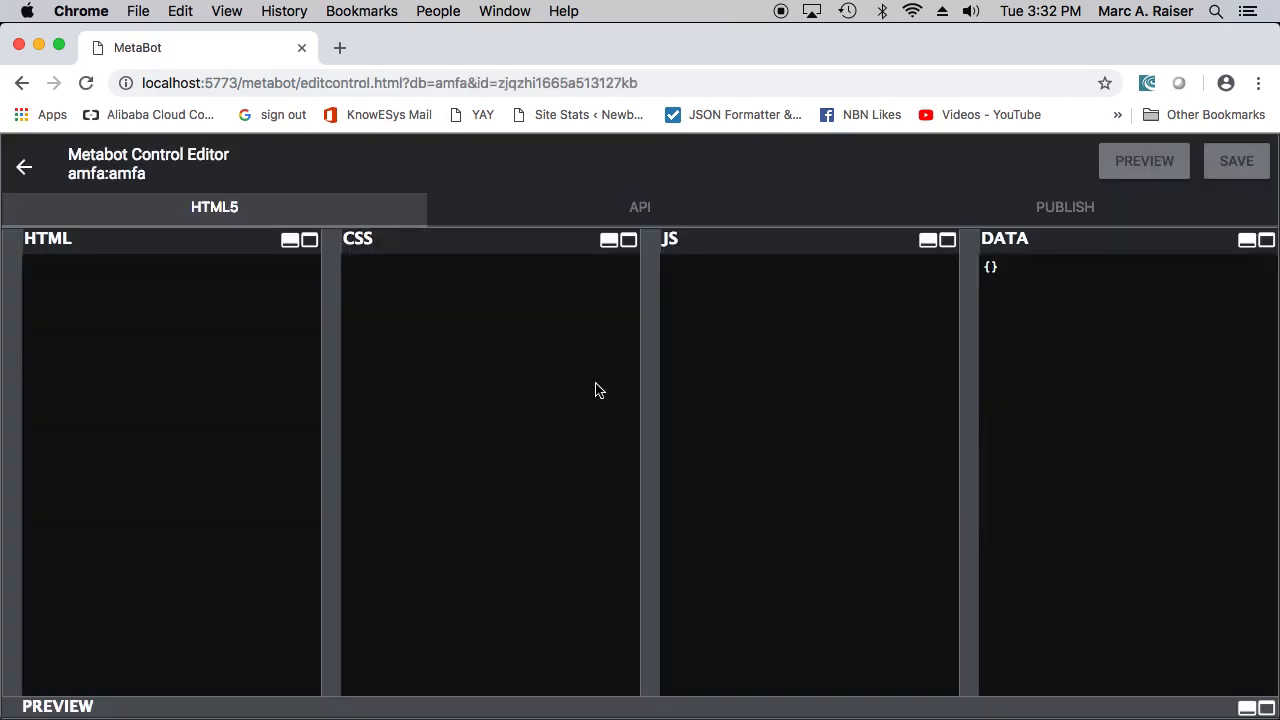
{"action": "left_click", "coordinate": [1068, 212]}
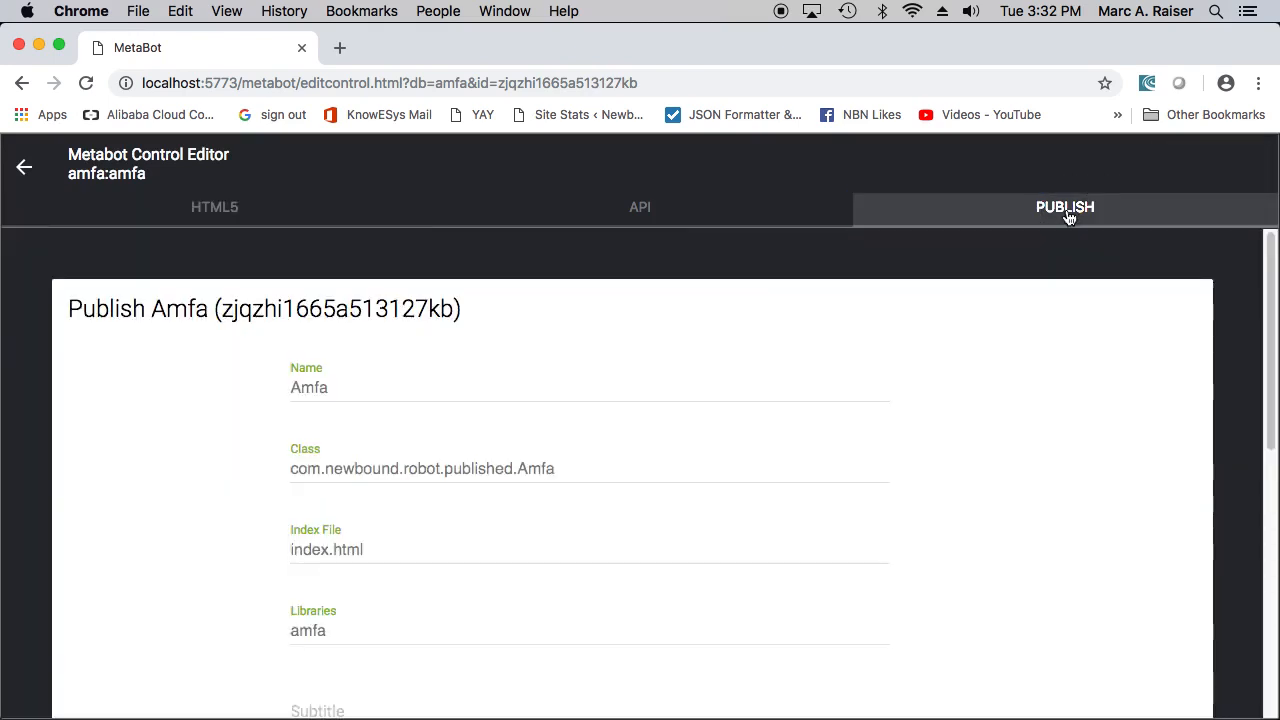
{"action": "scroll", "coordinate": [400, 635], "scroll_direction": "down", "scroll_amount": 10}
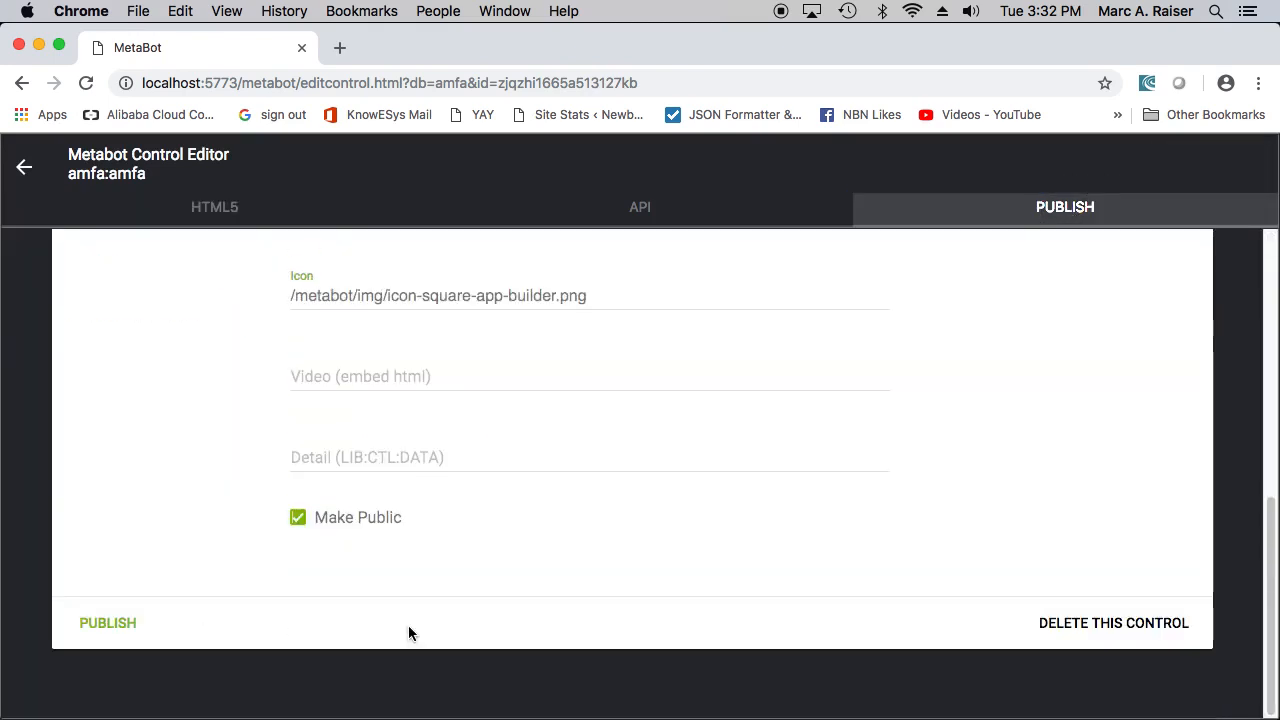
{"action": "left_click", "coordinate": [99, 630]}
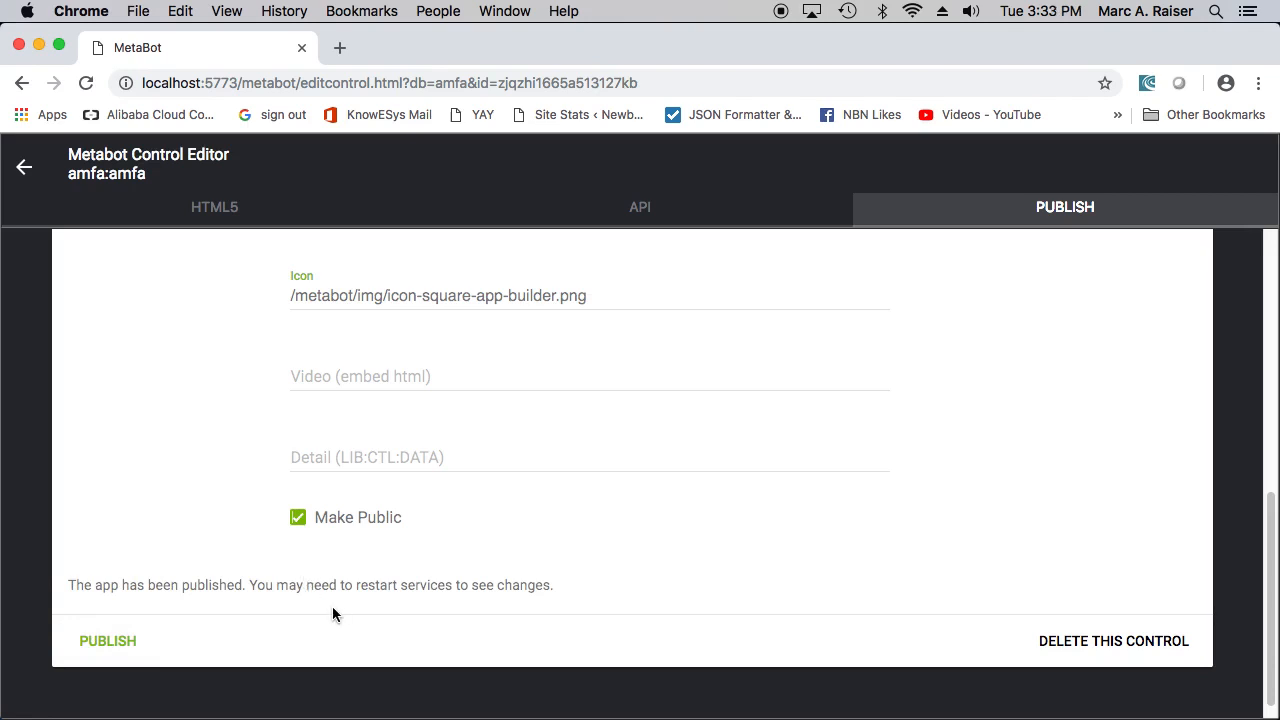
- Close the control editor page, switch to Newbound and quit it
{"action": "key", "text": "super+w"}
{"action": "key", "text": "super+Tab"}
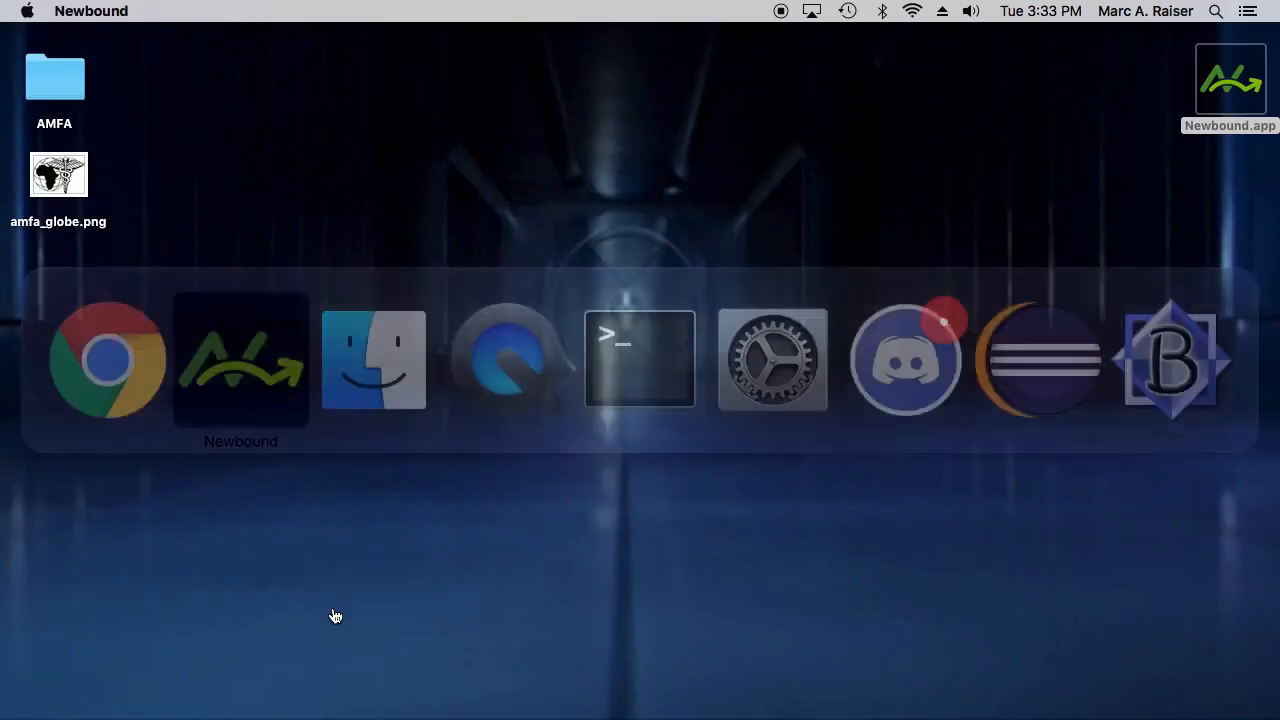
{"action": "key", "text": "super+q"}
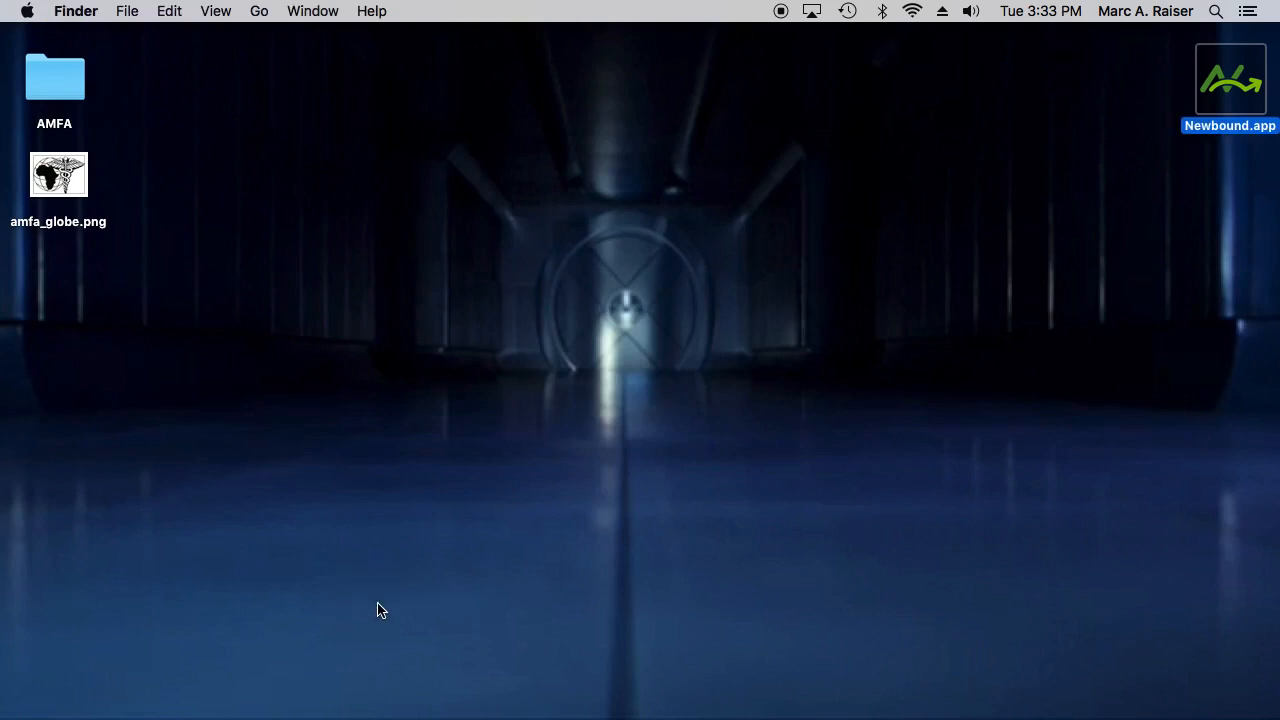
- Open a new Finder window and go to the Application Support folder in the user's Library
{"action": "left_click", "coordinate": [378, 243]}
{"action": "key", "text": "super+n"}
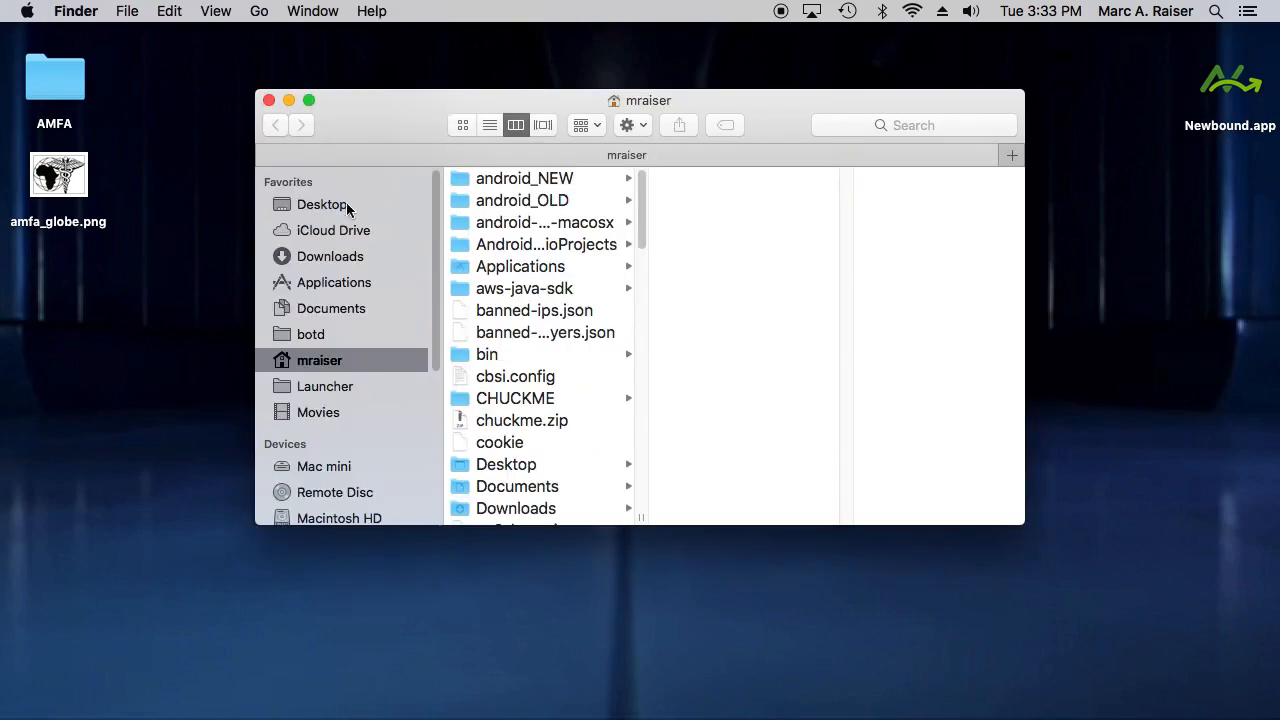
{"action": "left_click", "coordinate": [258, 12]}
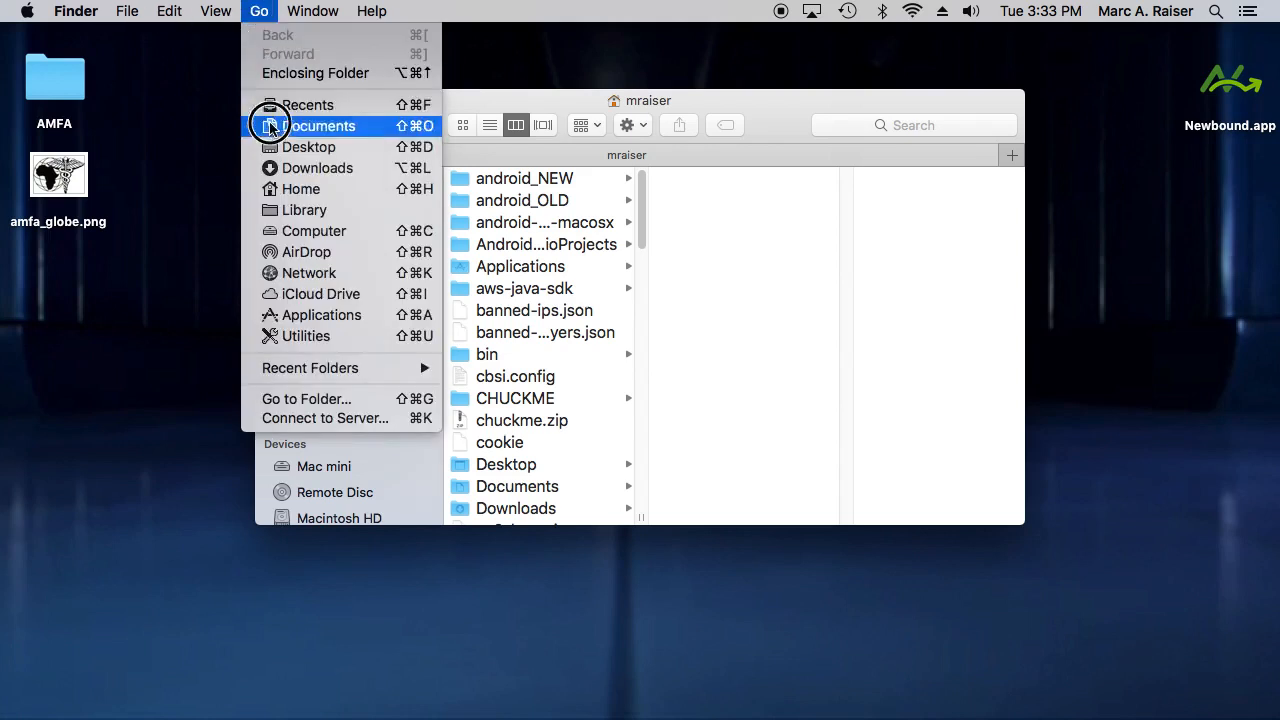
{"action": "key", "text": "alt"}
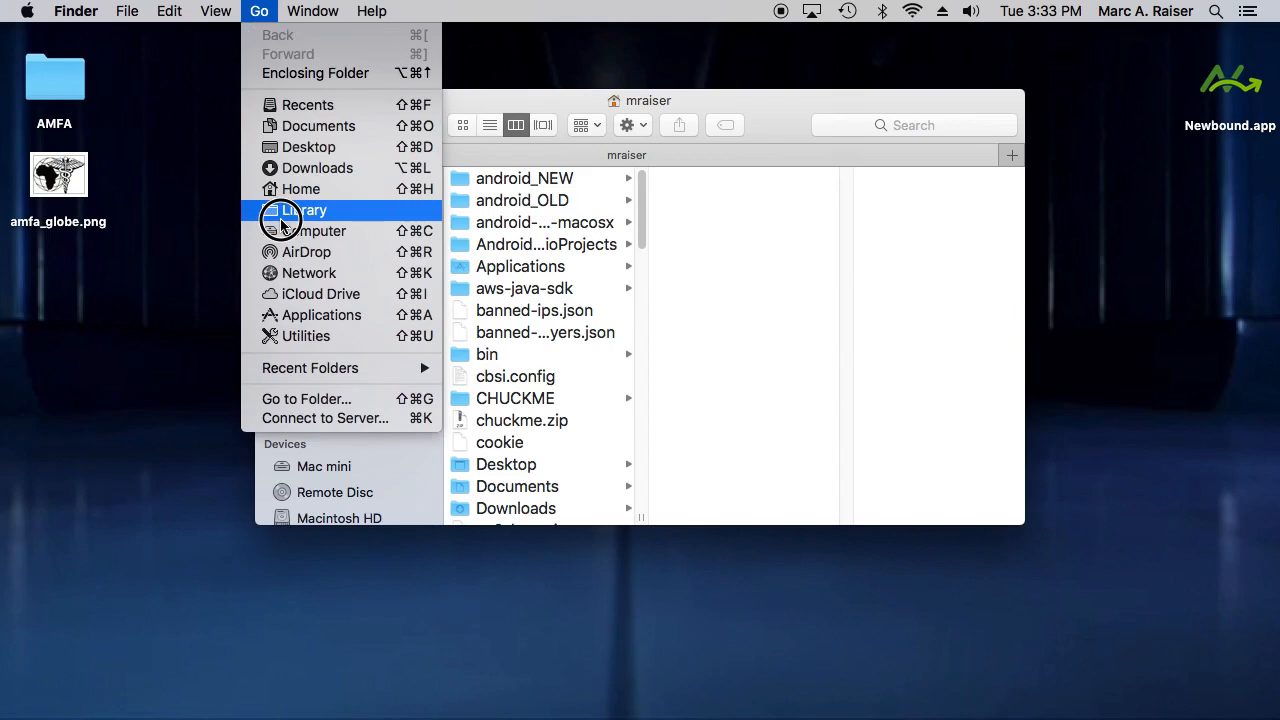
{"action": "left_click", "coordinate": [283, 212]}
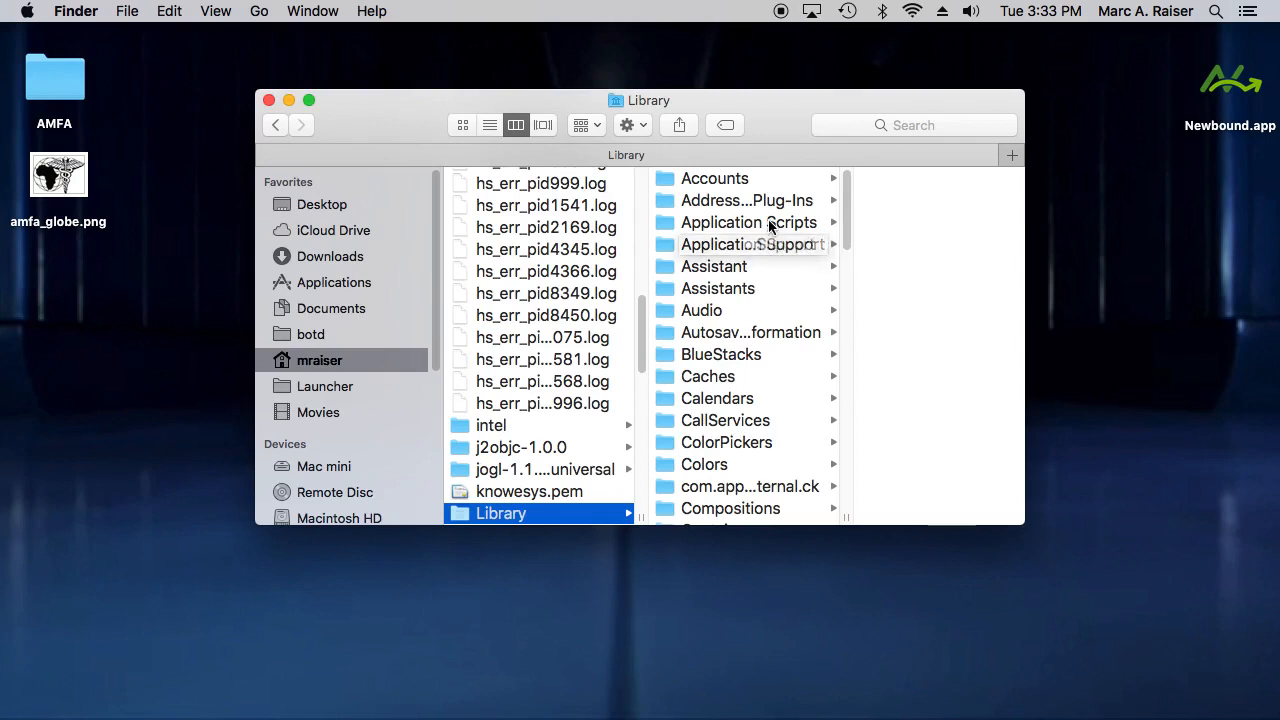
{"action": "left_click", "coordinate": [764, 245]}
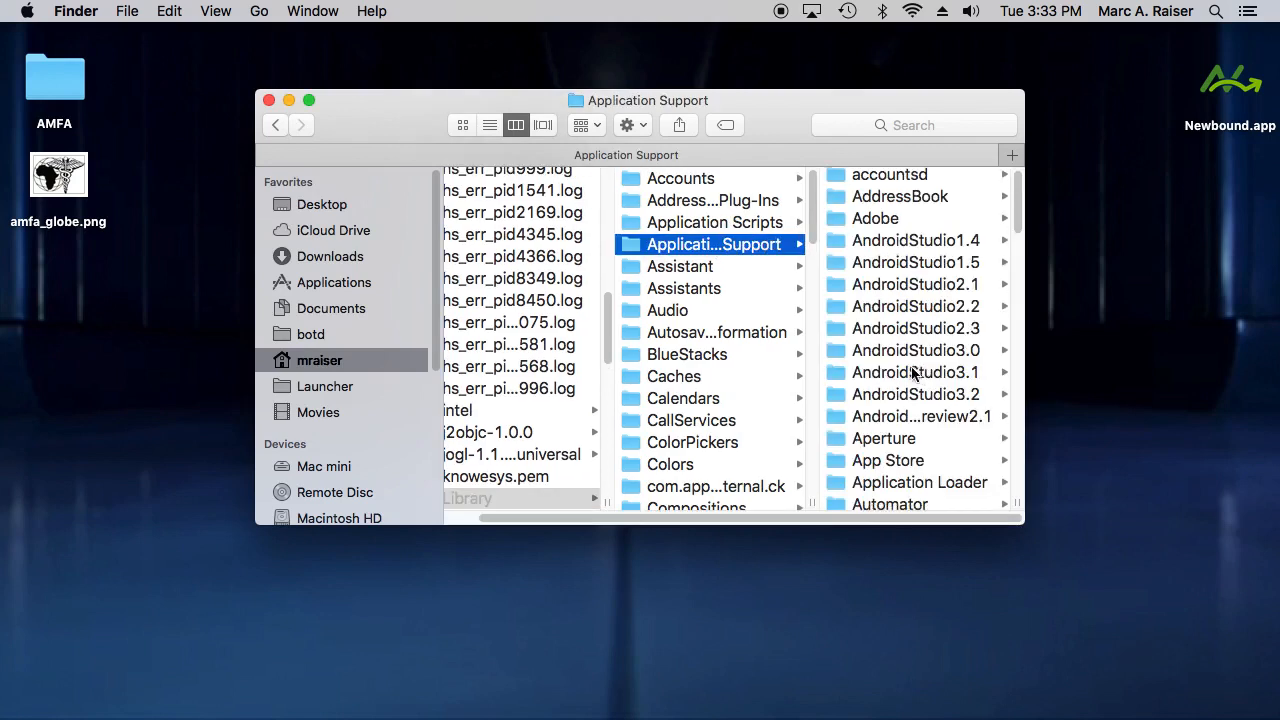
- Find the Newbound folder in Application Support and open the Newbound subfolder inside it
{"action": "scroll", "coordinate": [915, 370], "scroll_direction": "down", "scroll_amount": 10}
{"action": "scroll", "coordinate": [890, 440], "scroll_direction": "down", "scroll_amount": 8}
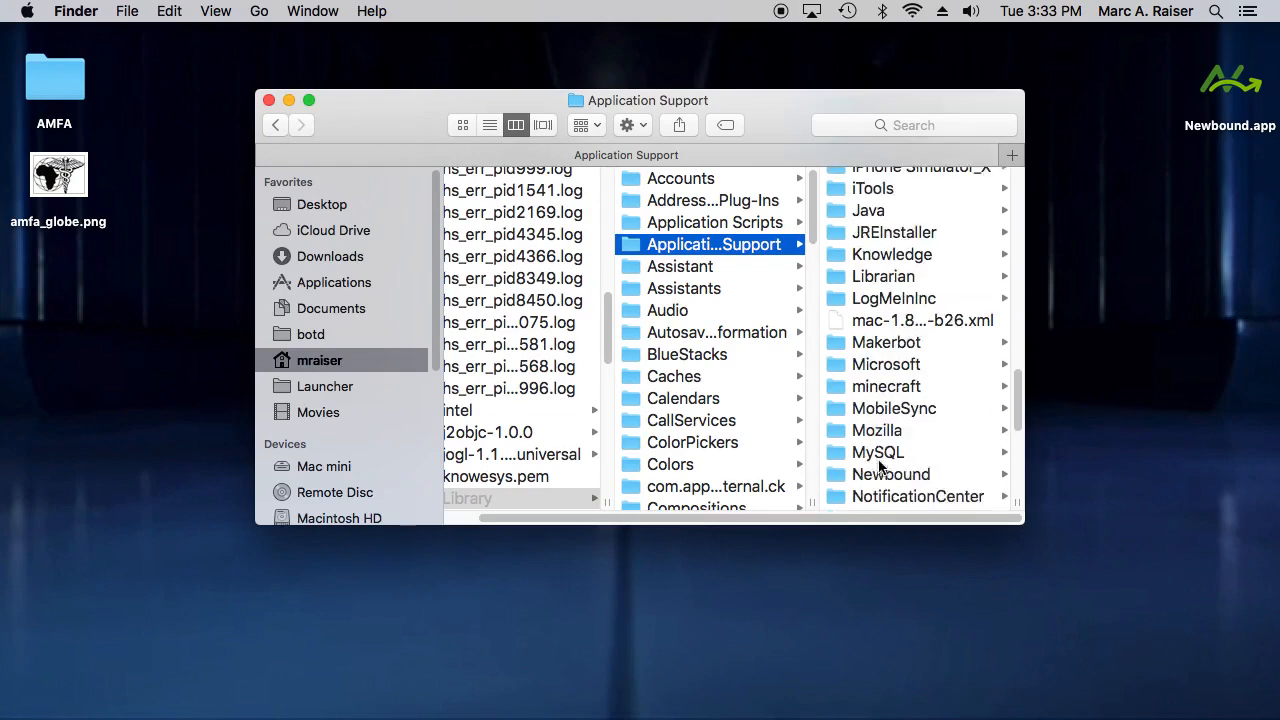
{"action": "scroll", "coordinate": [880, 350], "scroll_direction": "up", "scroll_amount": 5}
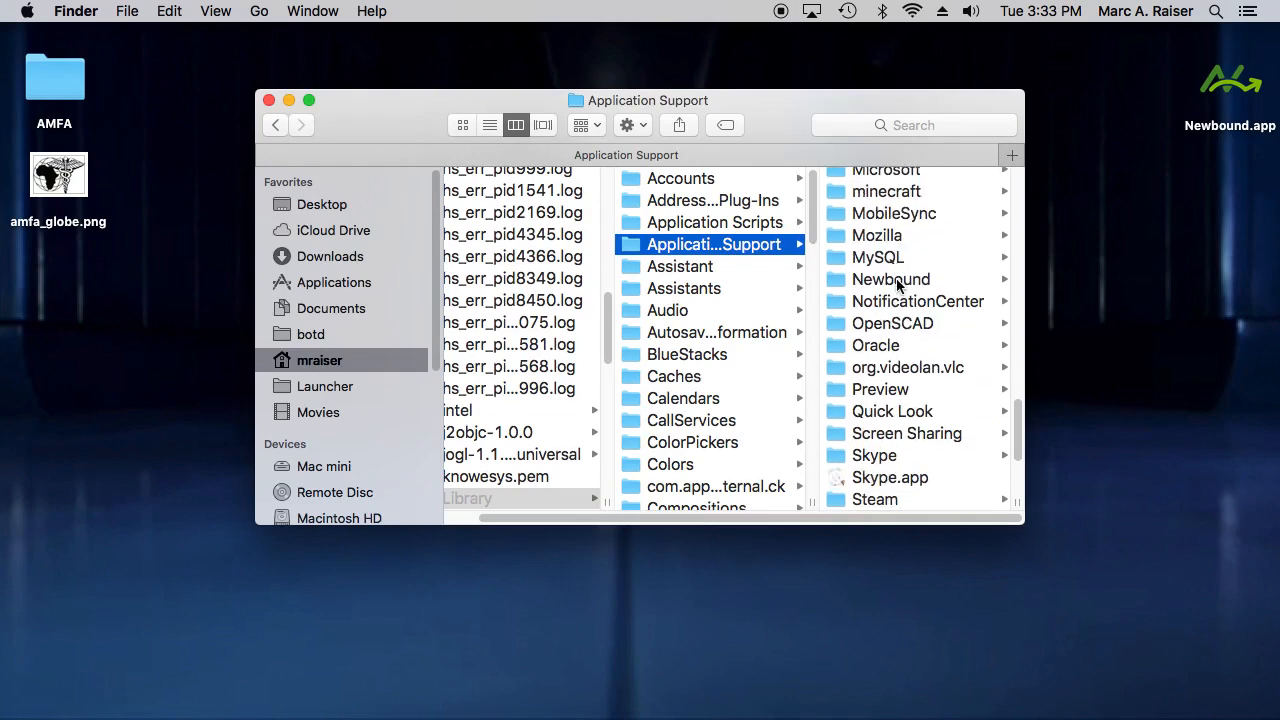
{"action": "left_click", "coordinate": [895, 280]}
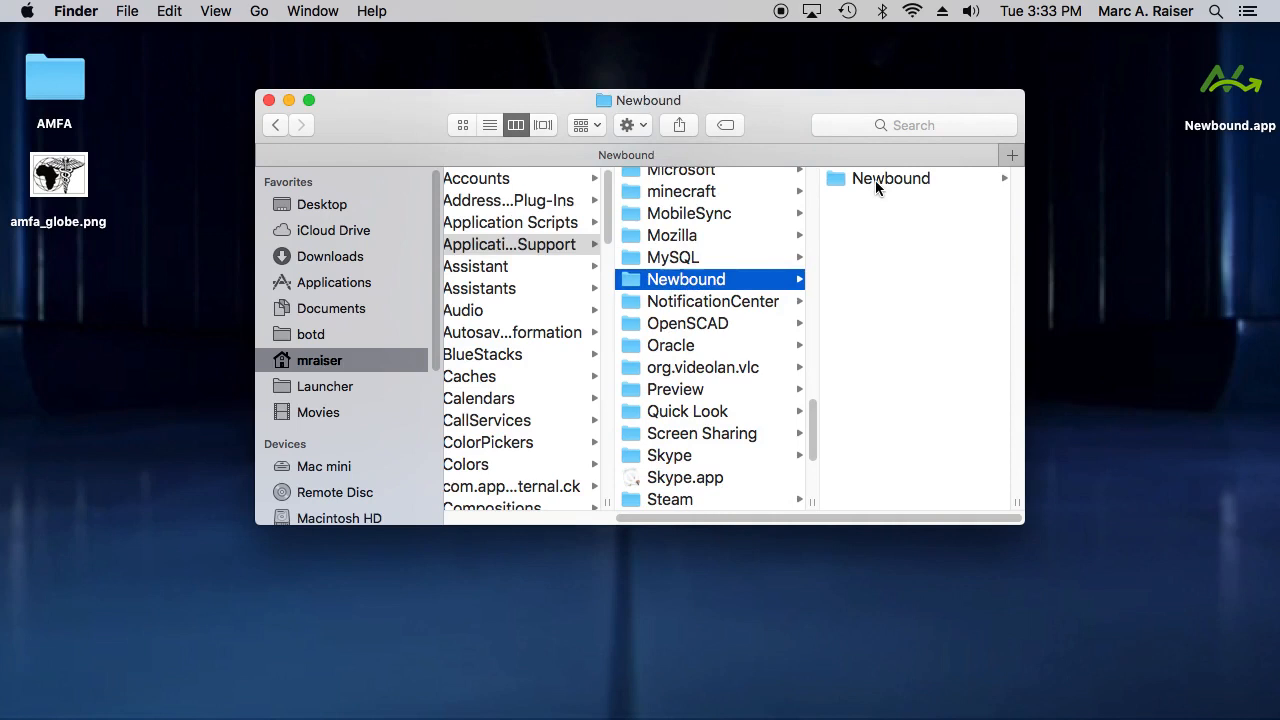
{"action": "left_click", "coordinate": [875, 180]}
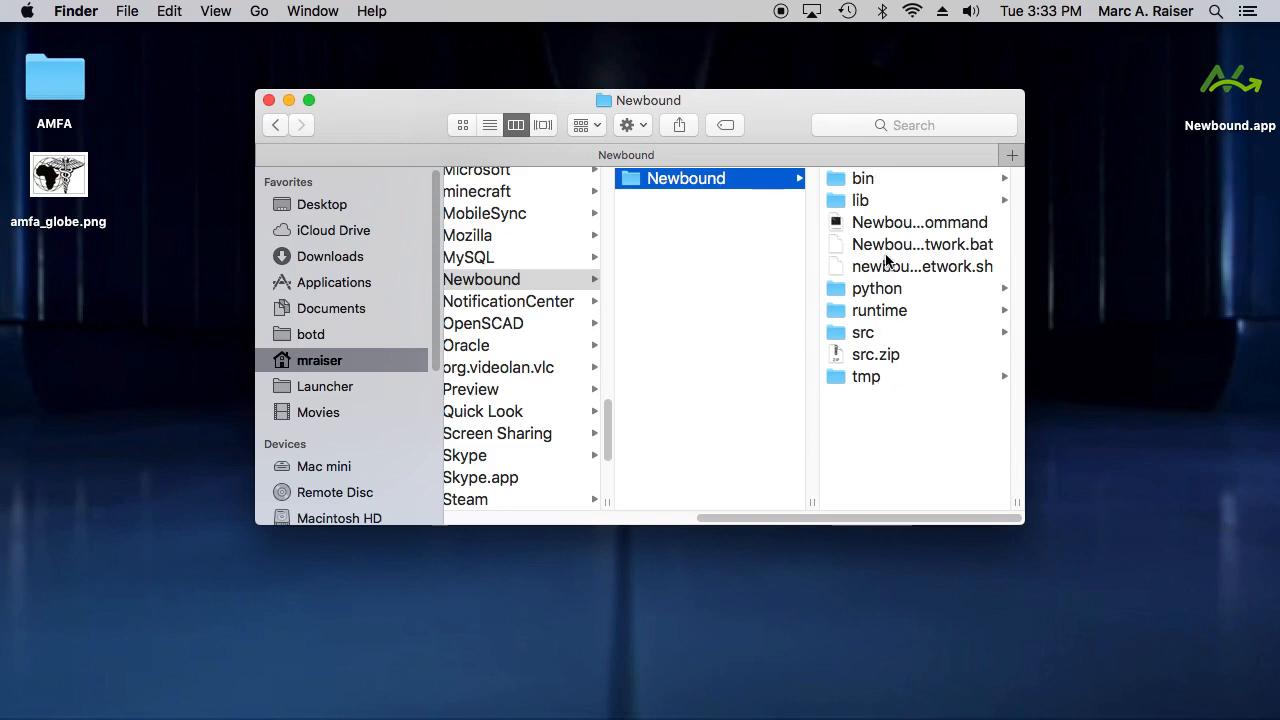
- Browse from the inner Newbound folder to the published app's source folder, runtime/amfa/src
{"action": "left_click", "coordinate": [877, 316]}
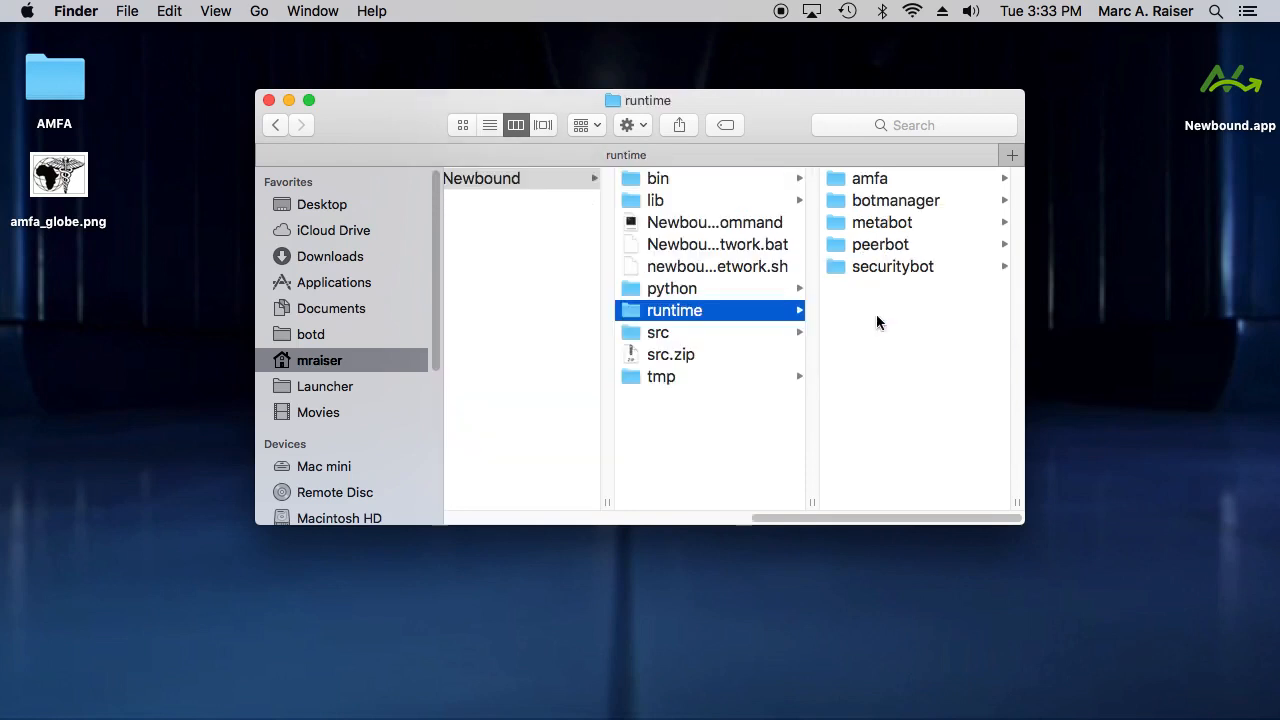
{"action": "left_click", "coordinate": [882, 176]}
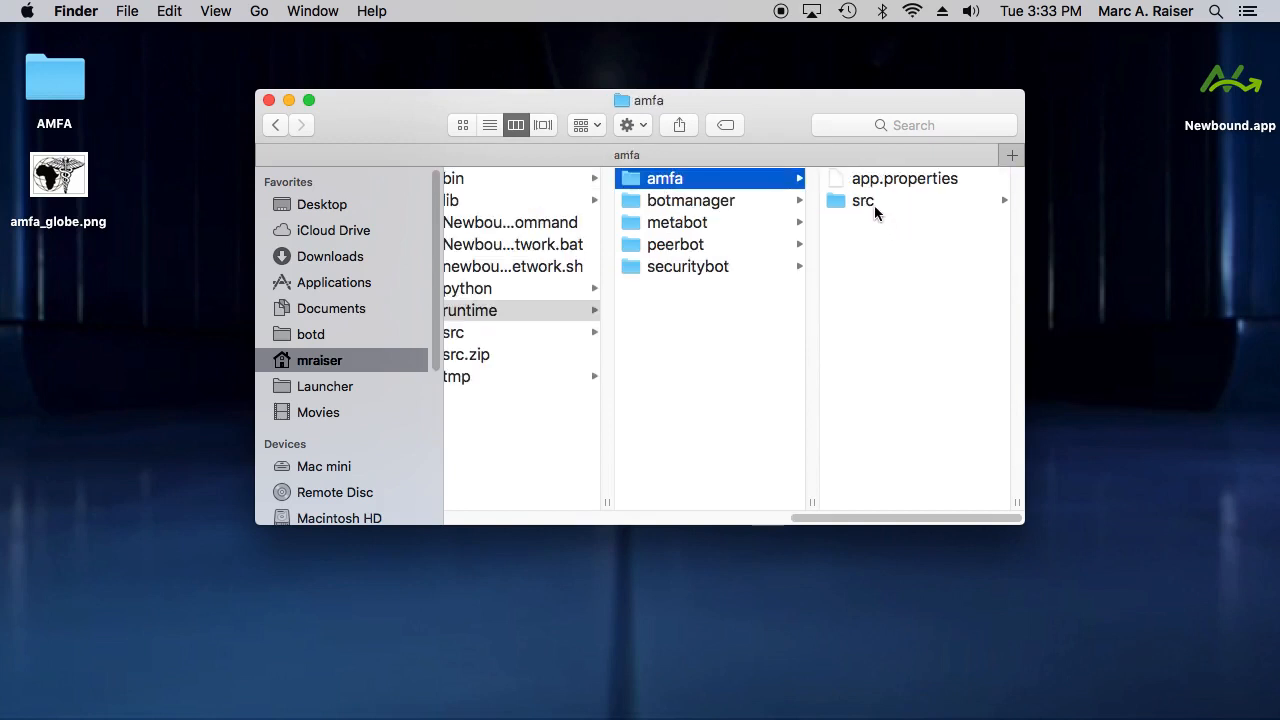
{"action": "left_click", "coordinate": [873, 204]}
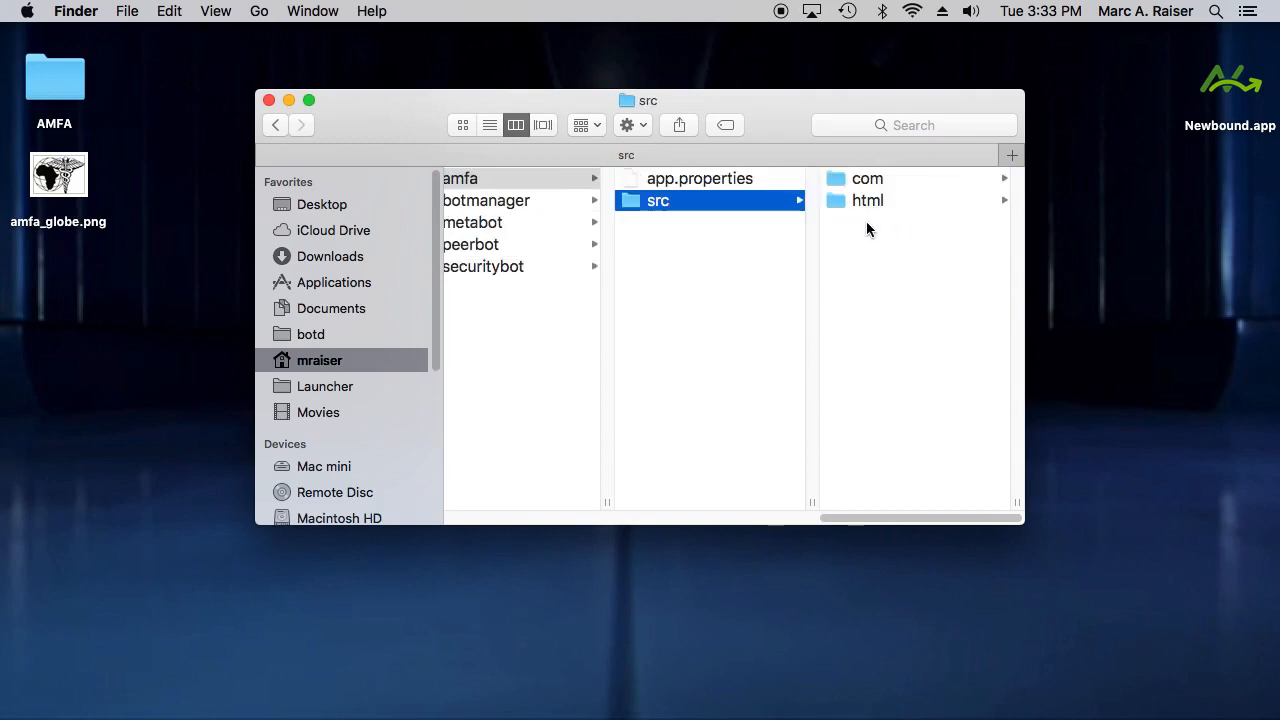
- Open the html/amfa folder inside src and move index.css, index.html and index.js to the Trash
{"action": "left_click", "coordinate": [862, 204]}
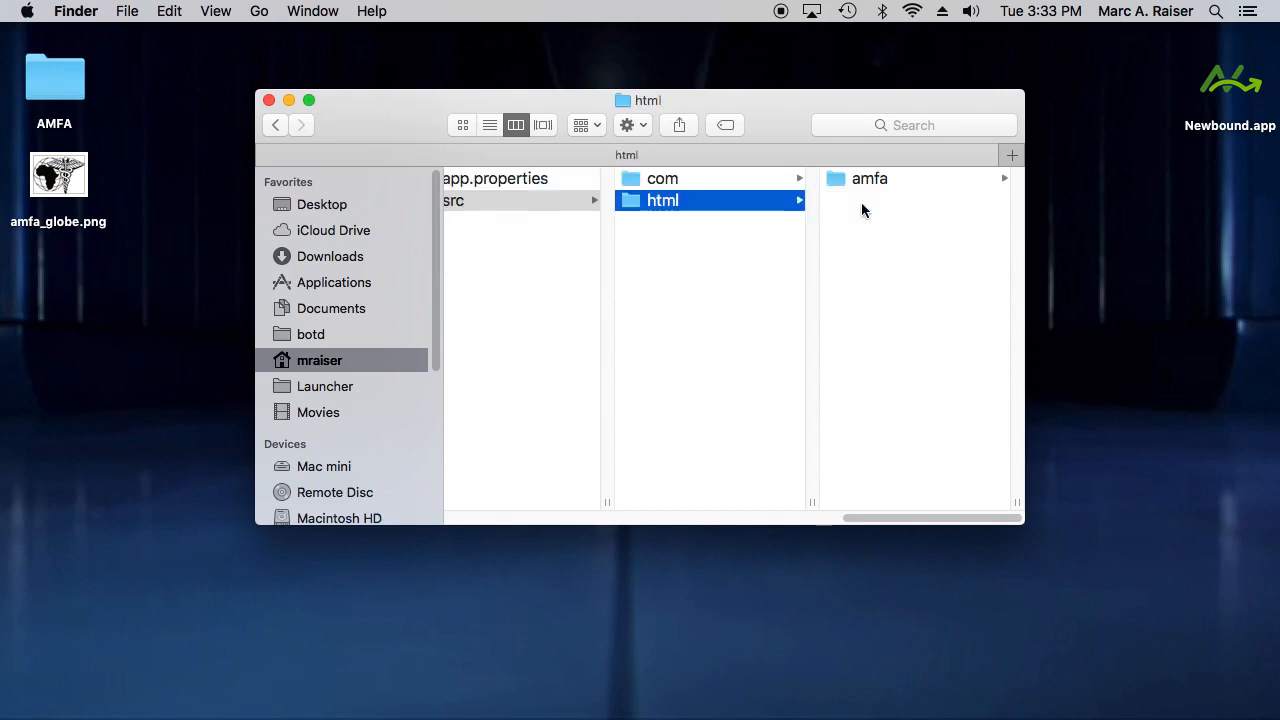
{"action": "left_click", "coordinate": [870, 186]}
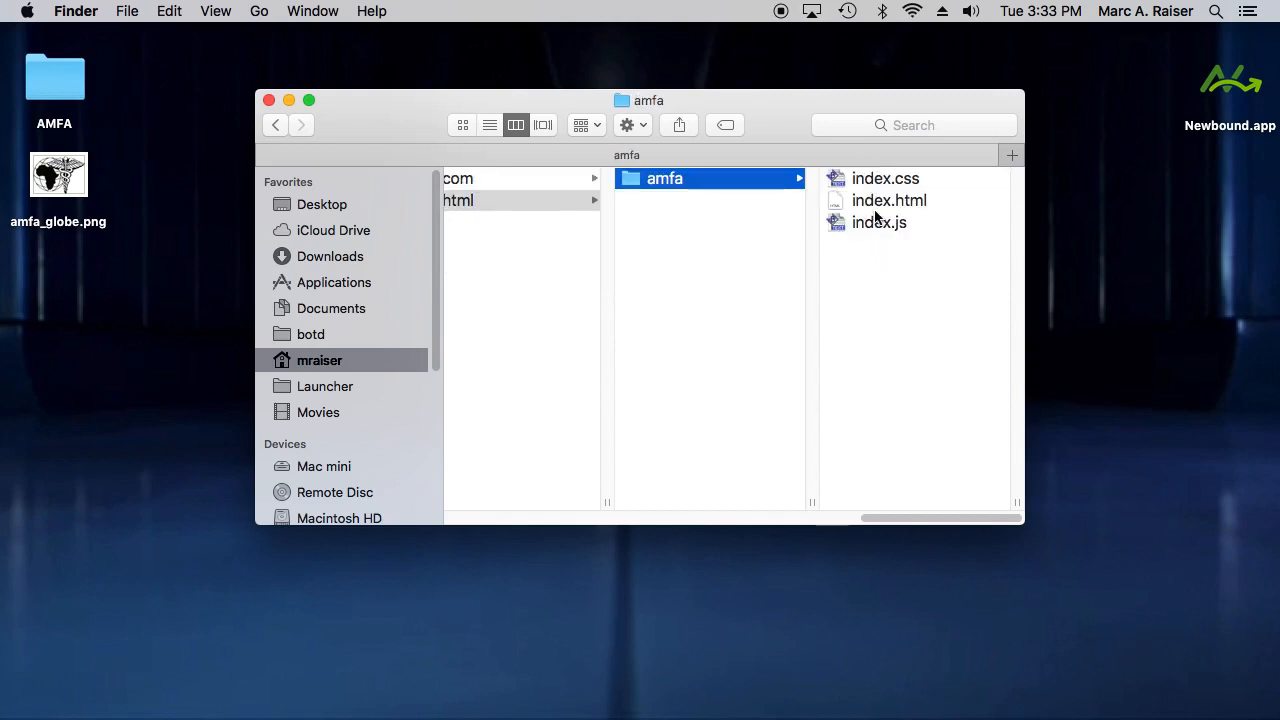
{"action": "left_click", "coordinate": [877, 201]}
{"action": "key", "text": "super+a"}
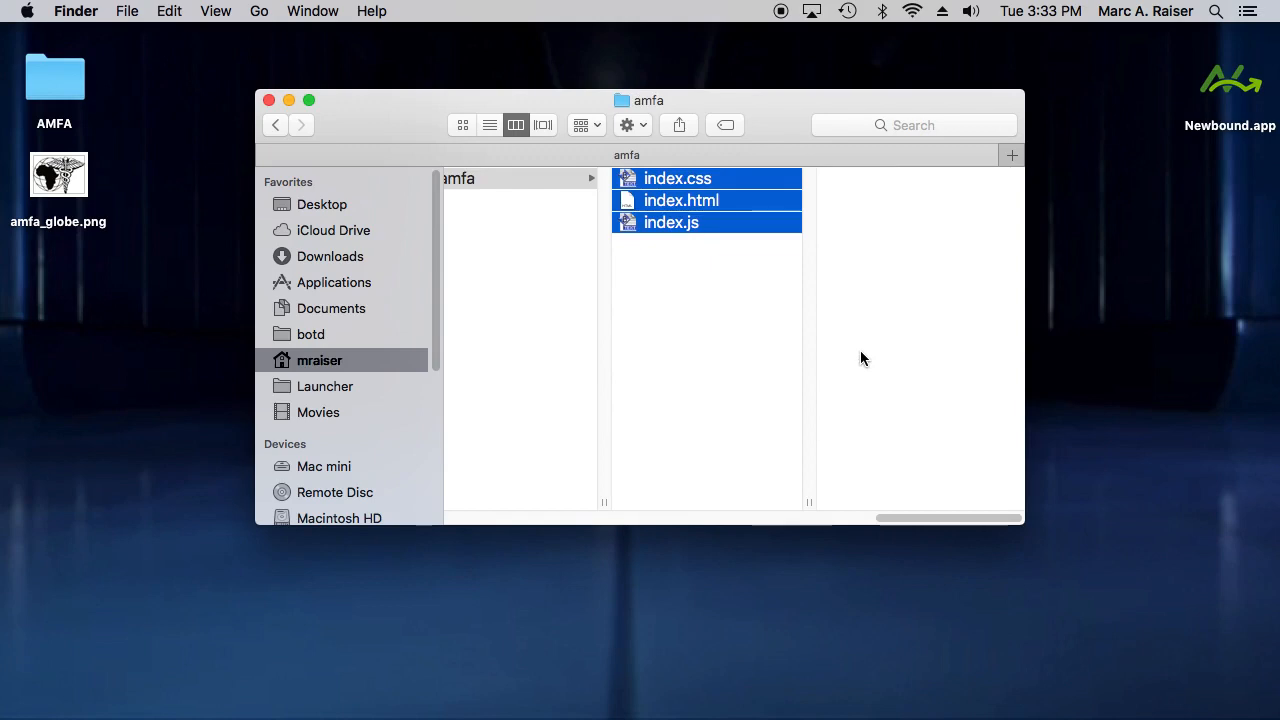
{"action": "key", "text": "super+BackSpace"}
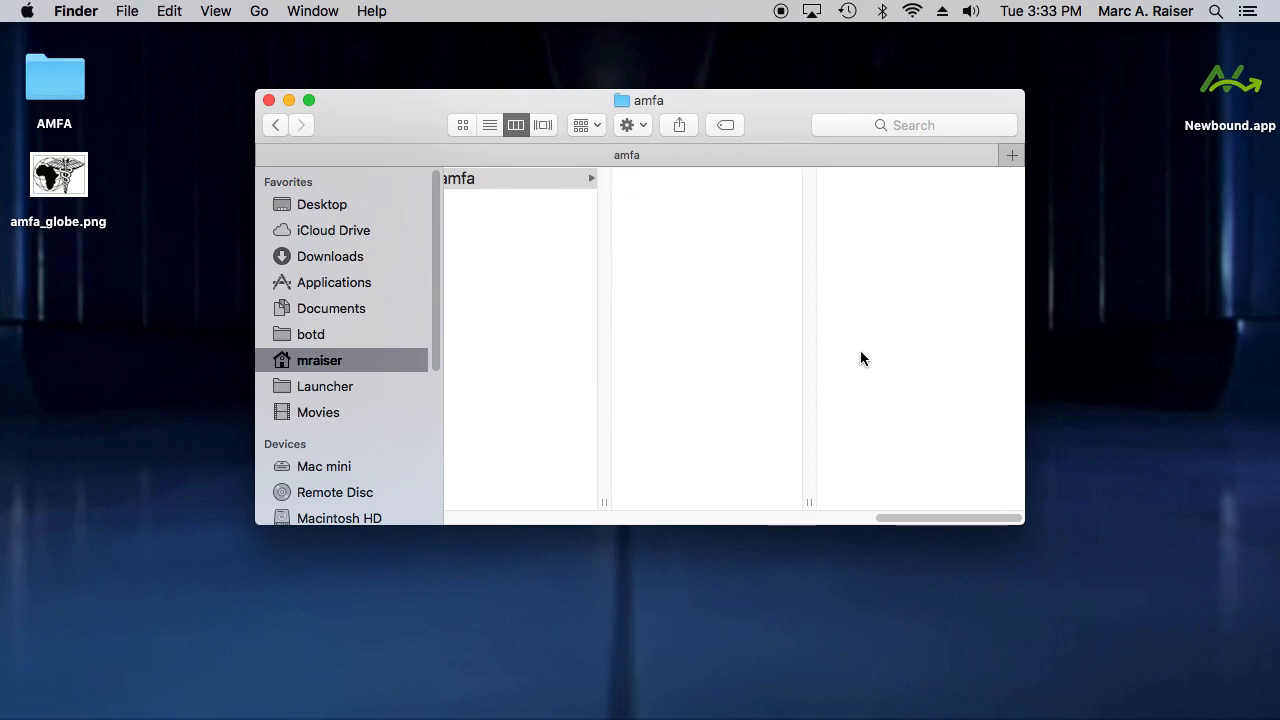
- Copy all contents of the desktop AMFA folder into the emptied html/amfa folder and close both Finder windows
{"action": "double_click", "coordinate": [50, 92]}
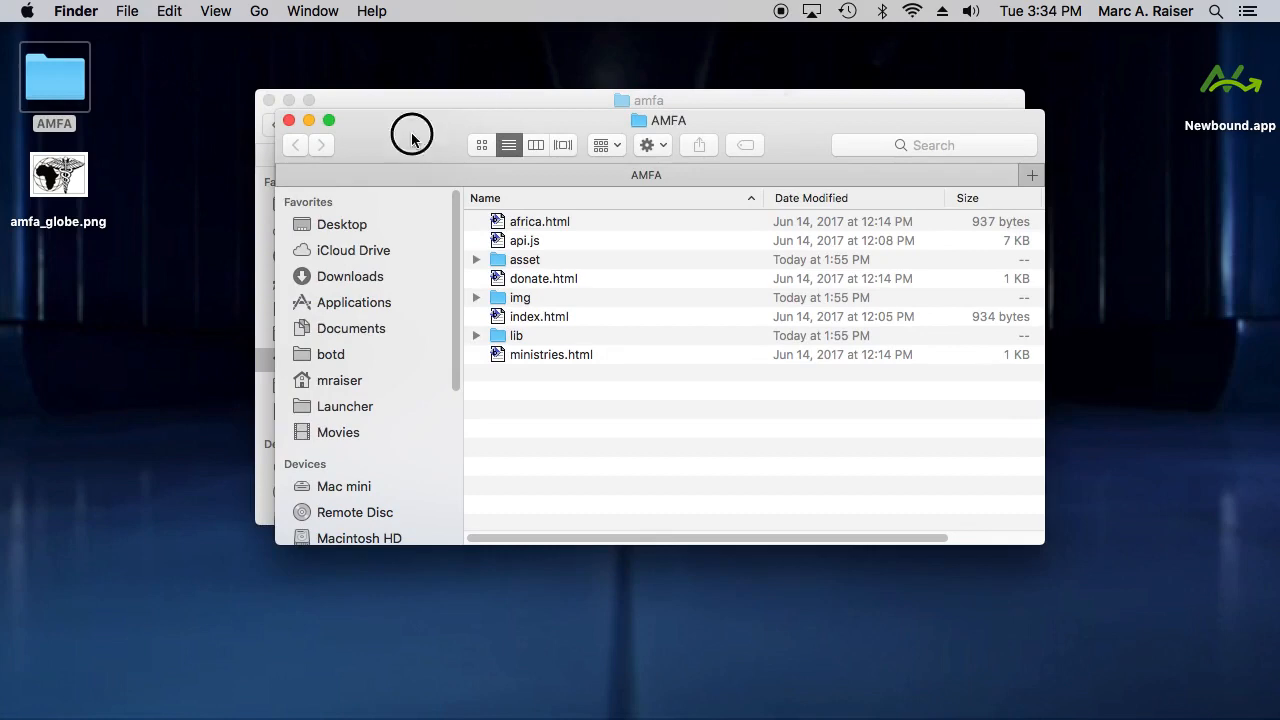
{"action": "left_click_drag", "start_coordinate": [408, 134], "coordinate": [810, 299]}
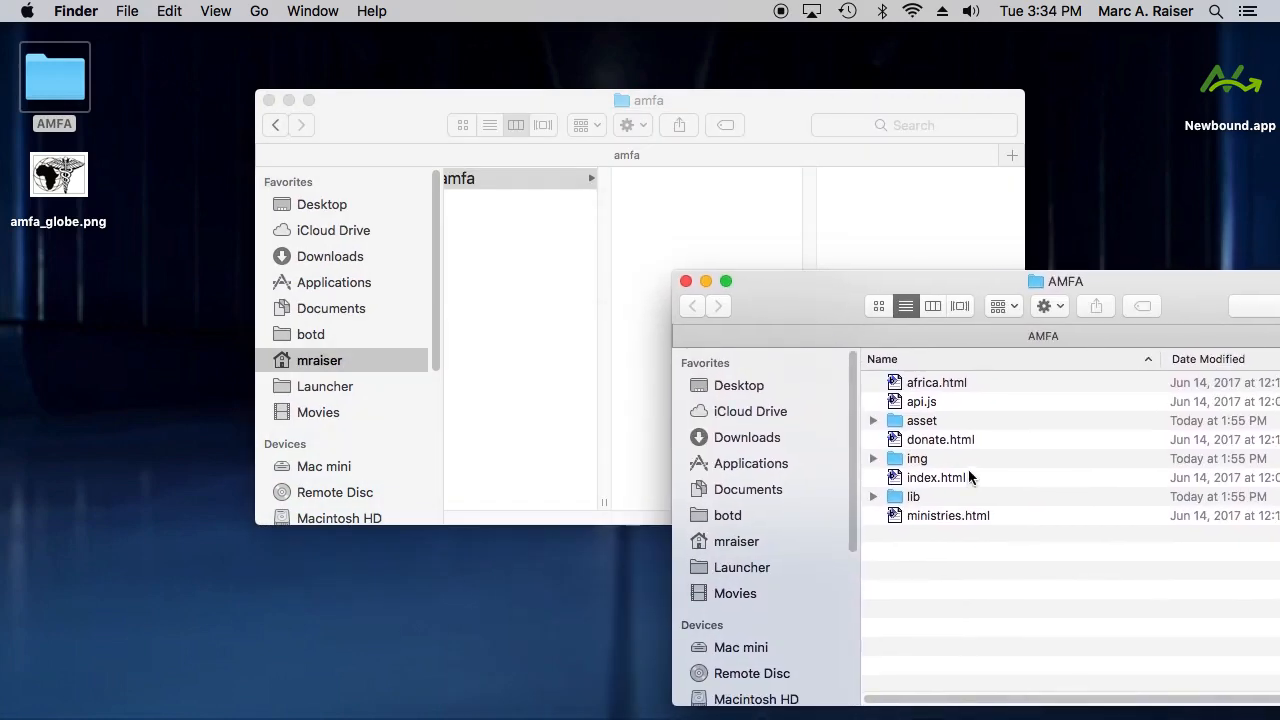
{"action": "key", "text": "super+a"}
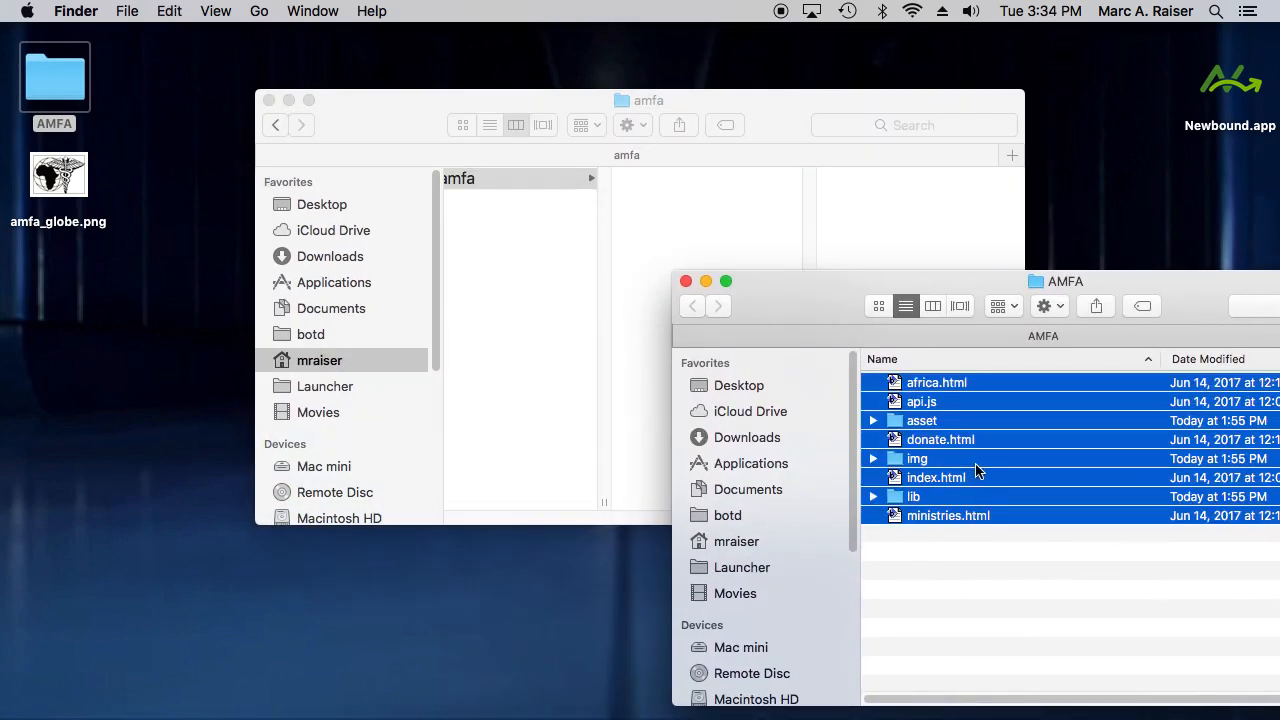
{"action": "left_click", "coordinate": [678, 212]}
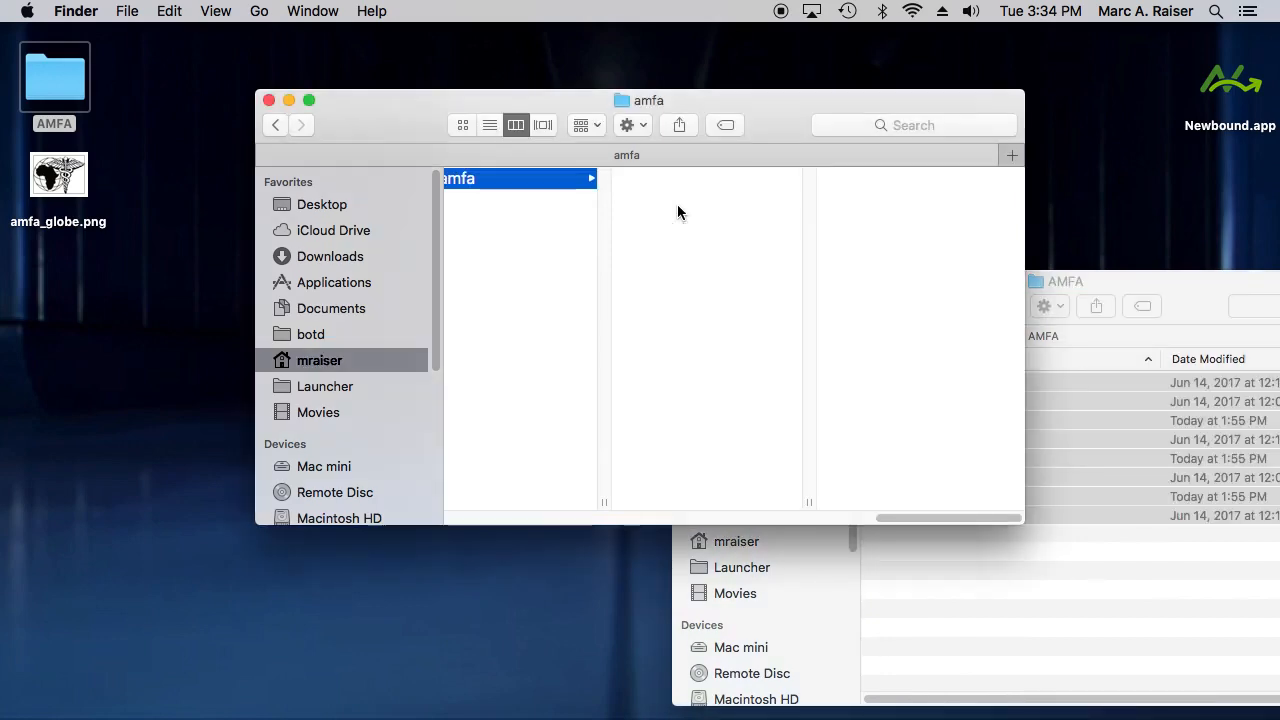
{"action": "key", "text": "super+v"}
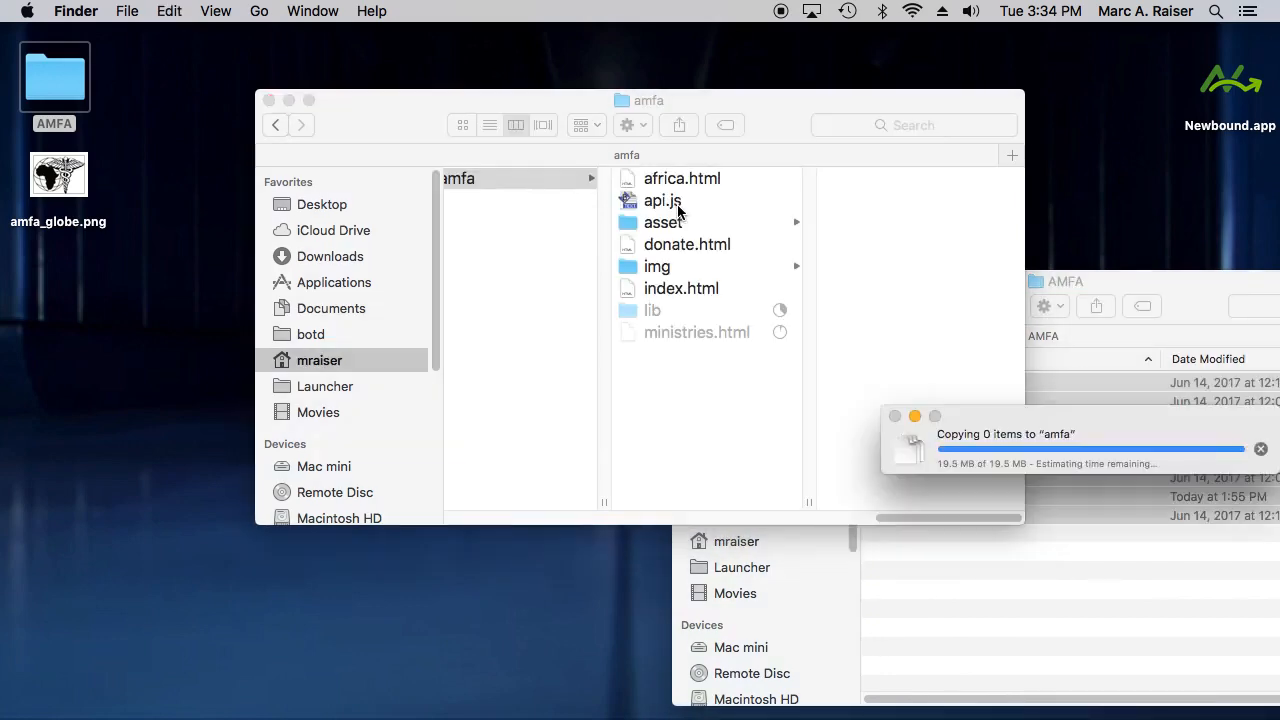
{"action": "left_click", "coordinate": [1122, 278]}
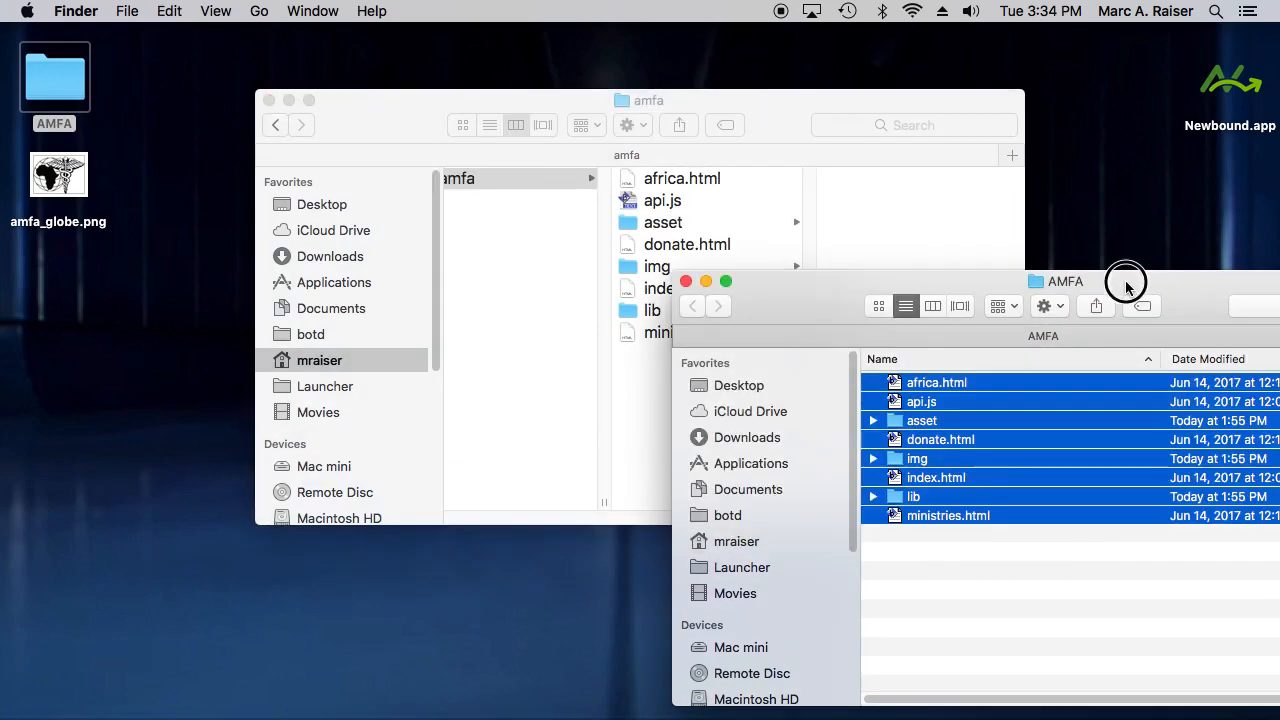
{"action": "key", "text": "super+w"}
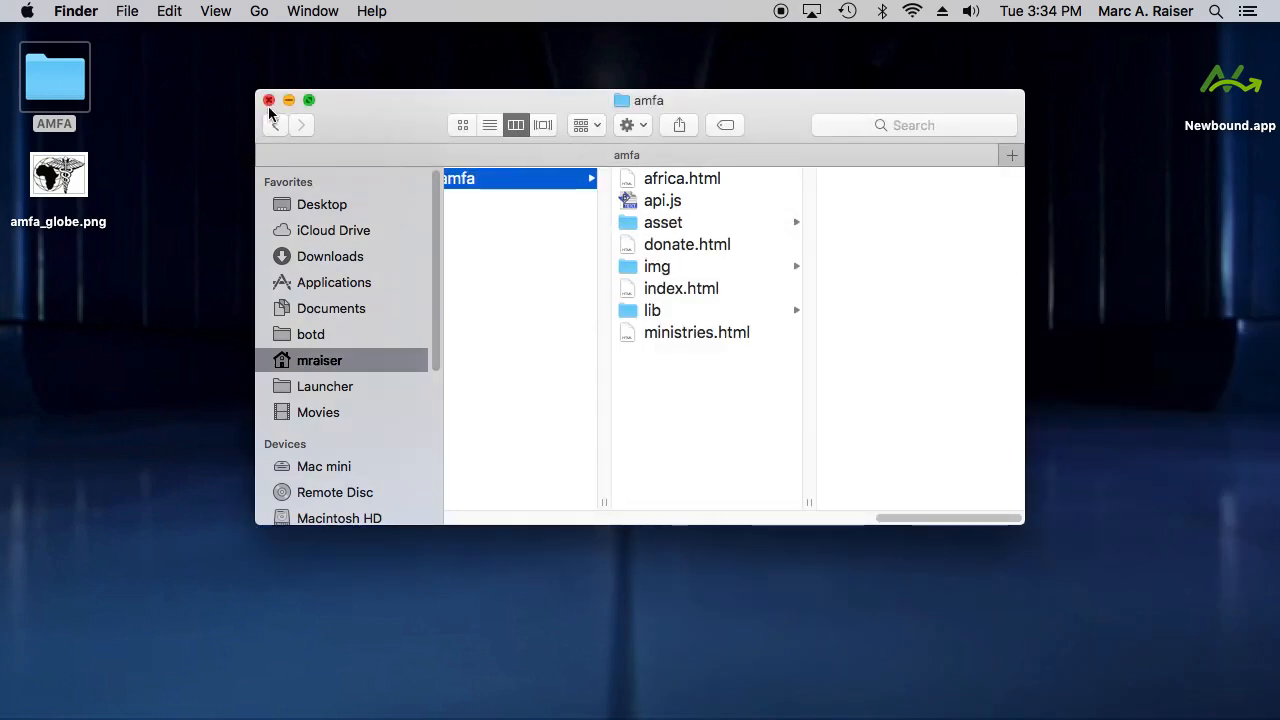
{"action": "left_click", "coordinate": [269, 101]}
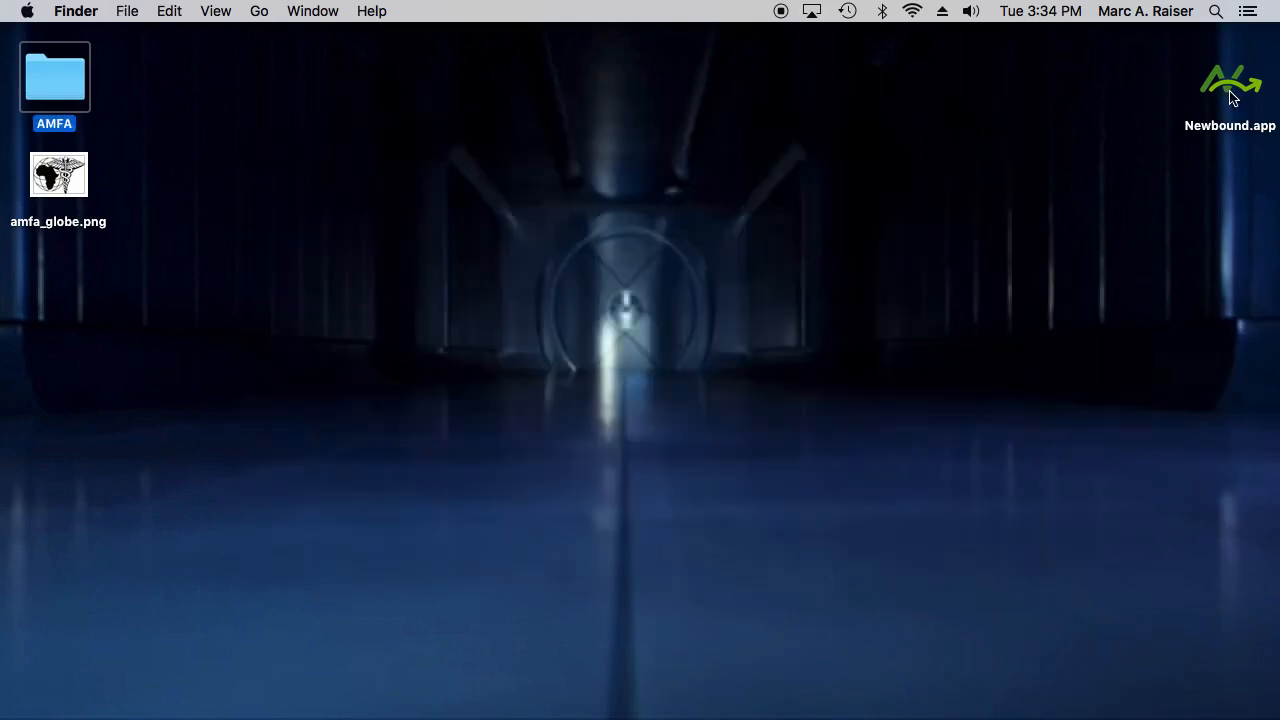
- Launch Newbound, look through the Amfa app's home page from App Manager, and return to App Manager
{"action": "left_click", "coordinate": [1231, 85]}
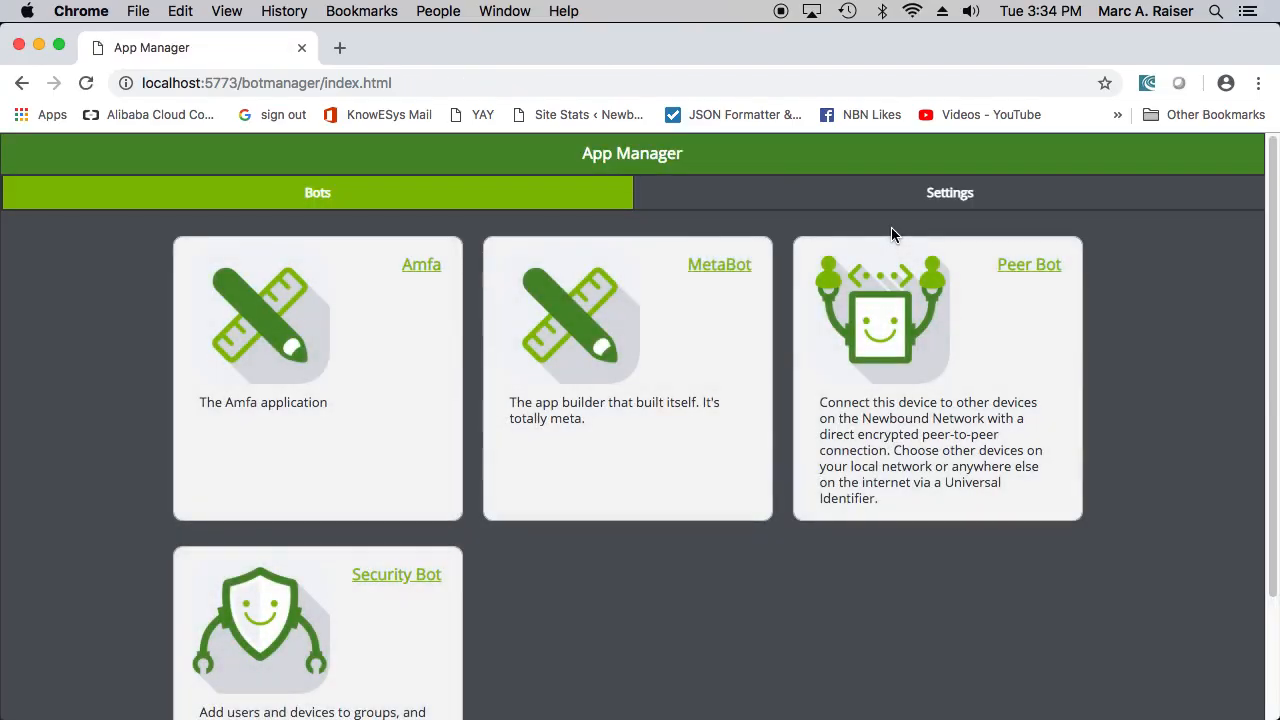
{"action": "left_click", "coordinate": [422, 268]}
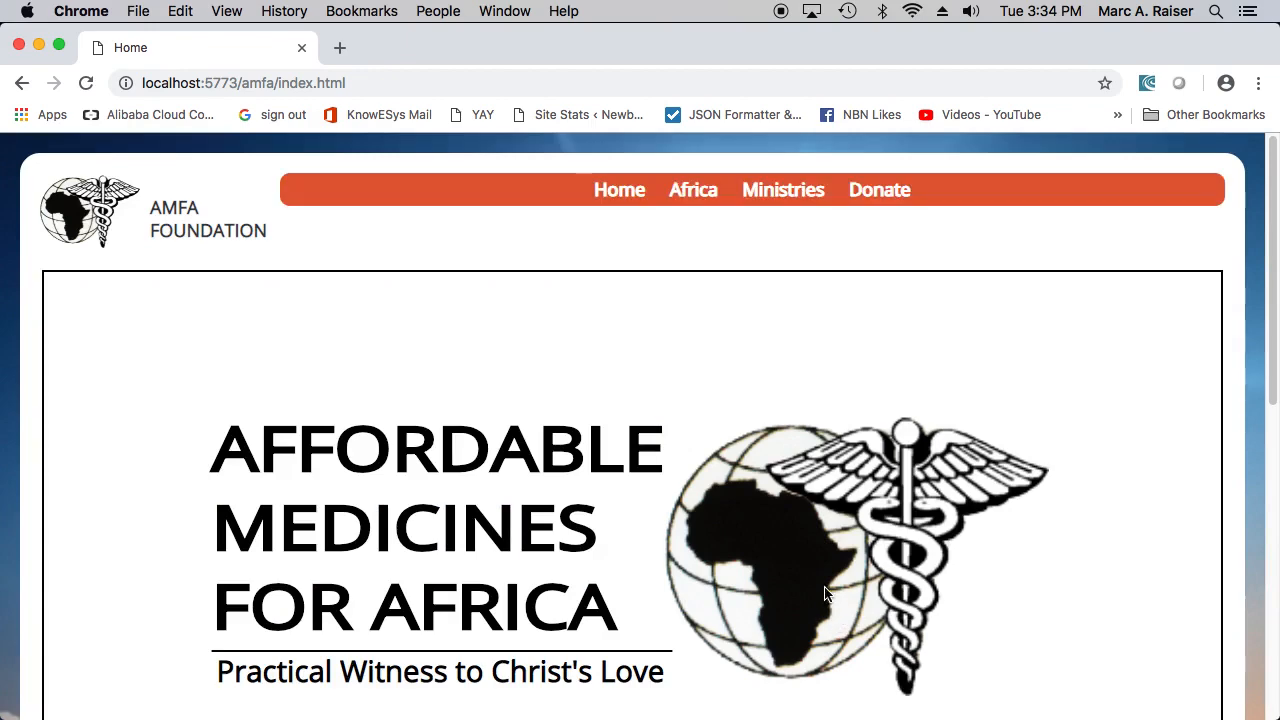
{"action": "scroll", "coordinate": [812, 545], "scroll_direction": "down", "scroll_amount": 3}
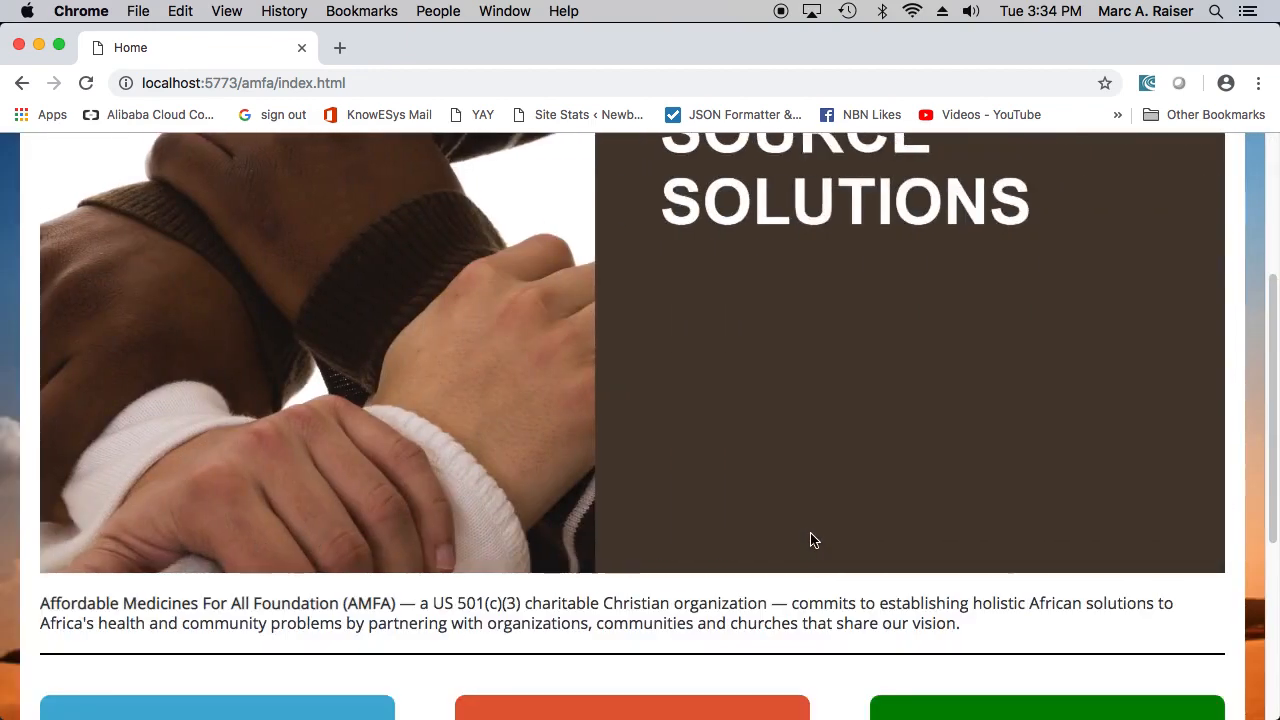
{"action": "scroll", "coordinate": [809, 537], "scroll_direction": "down", "scroll_amount": 4}
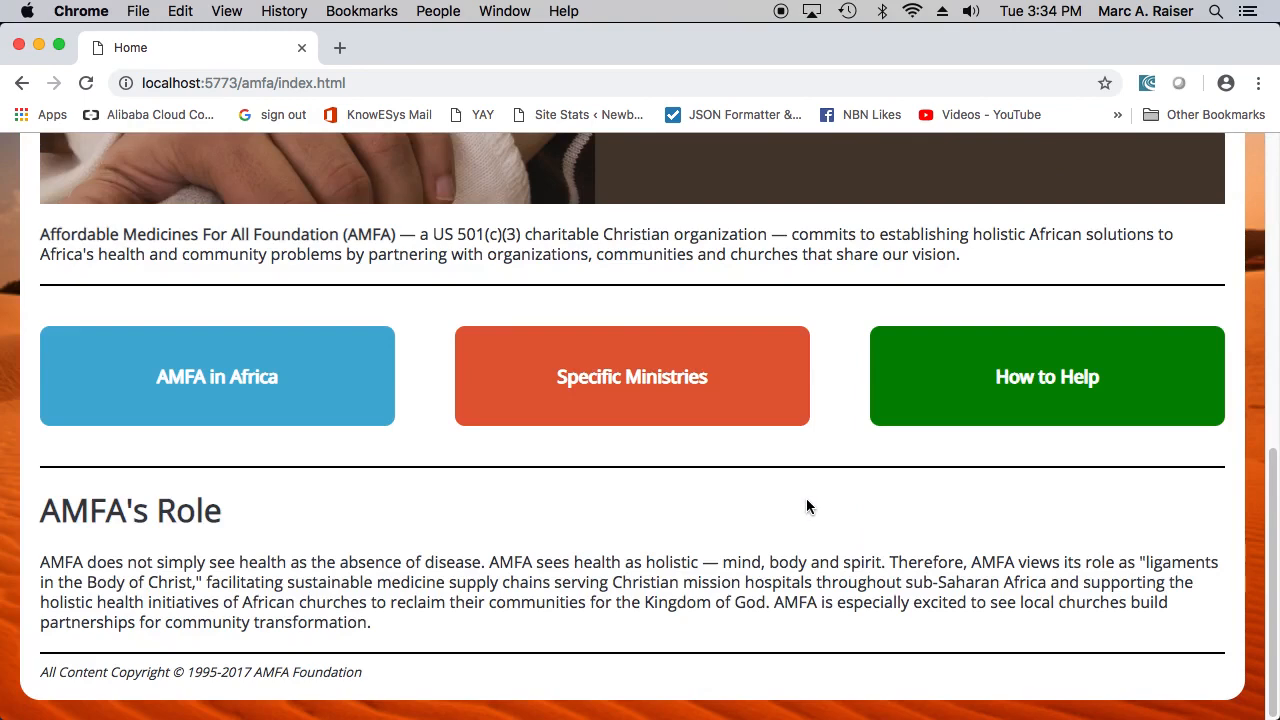
{"action": "left_click", "coordinate": [22, 82]}
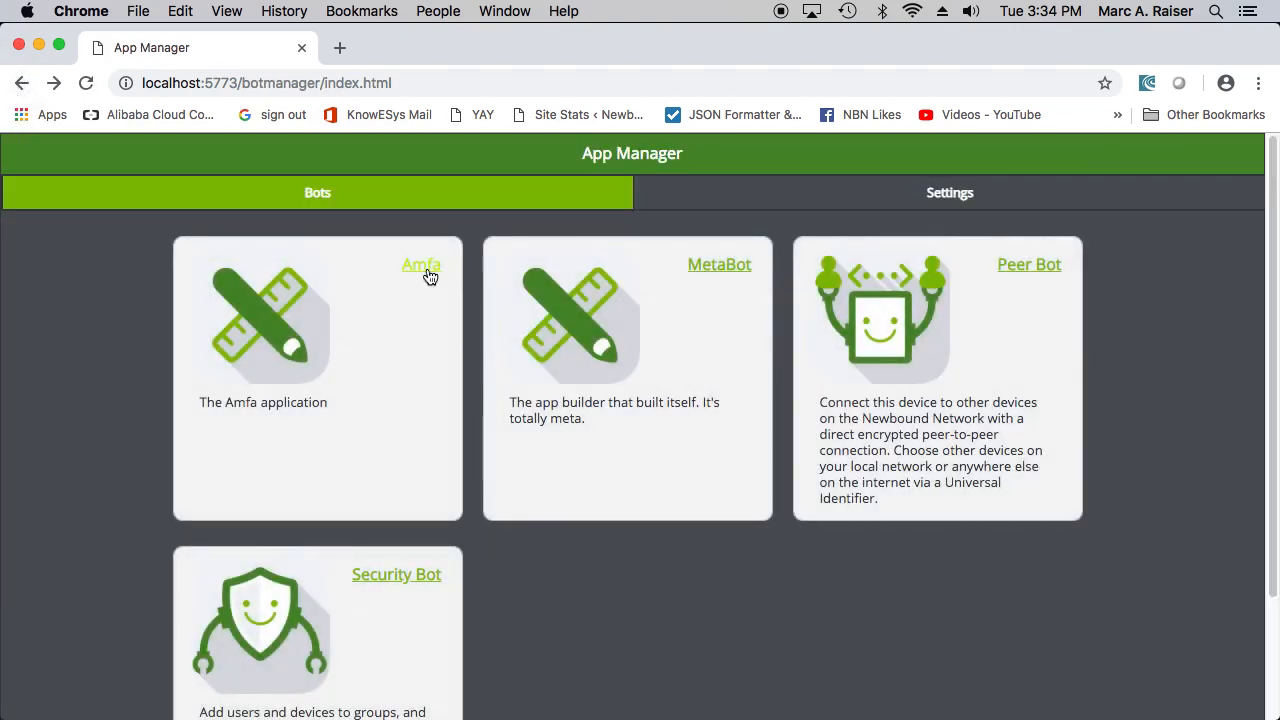
{"action": "left_click", "coordinate": [427, 272]}
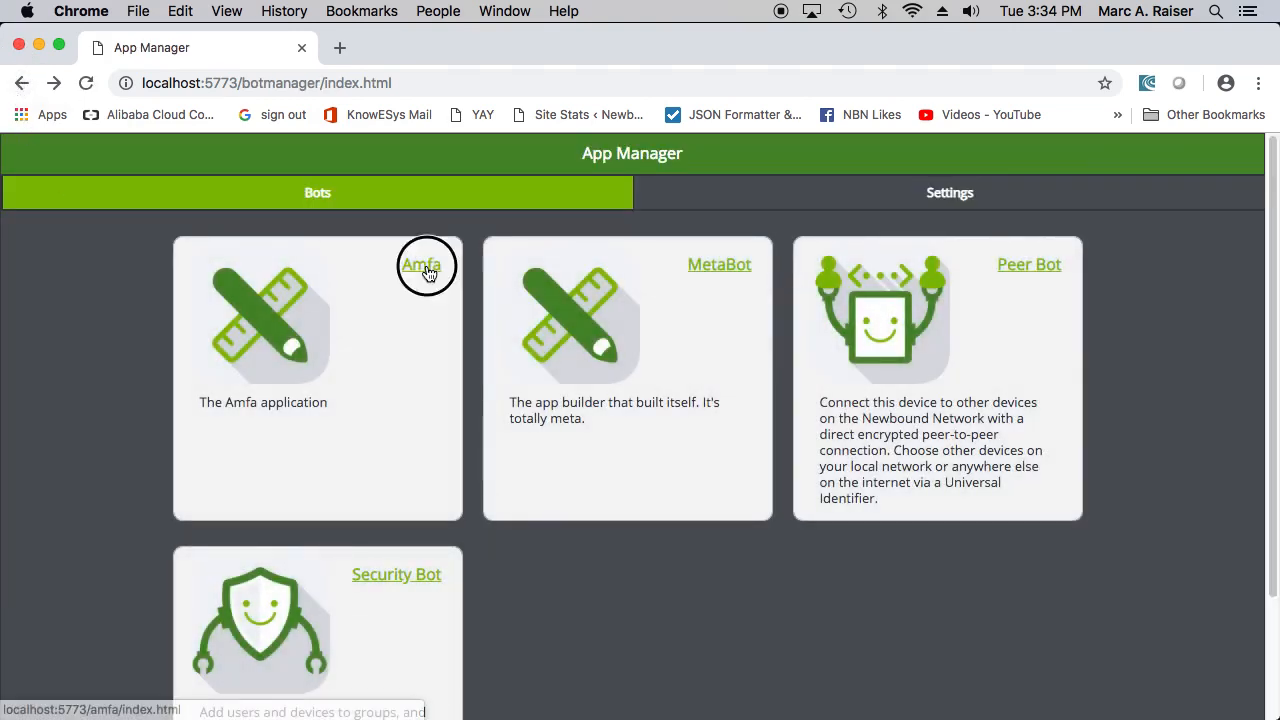
{"action": "left_click", "coordinate": [22, 82]}
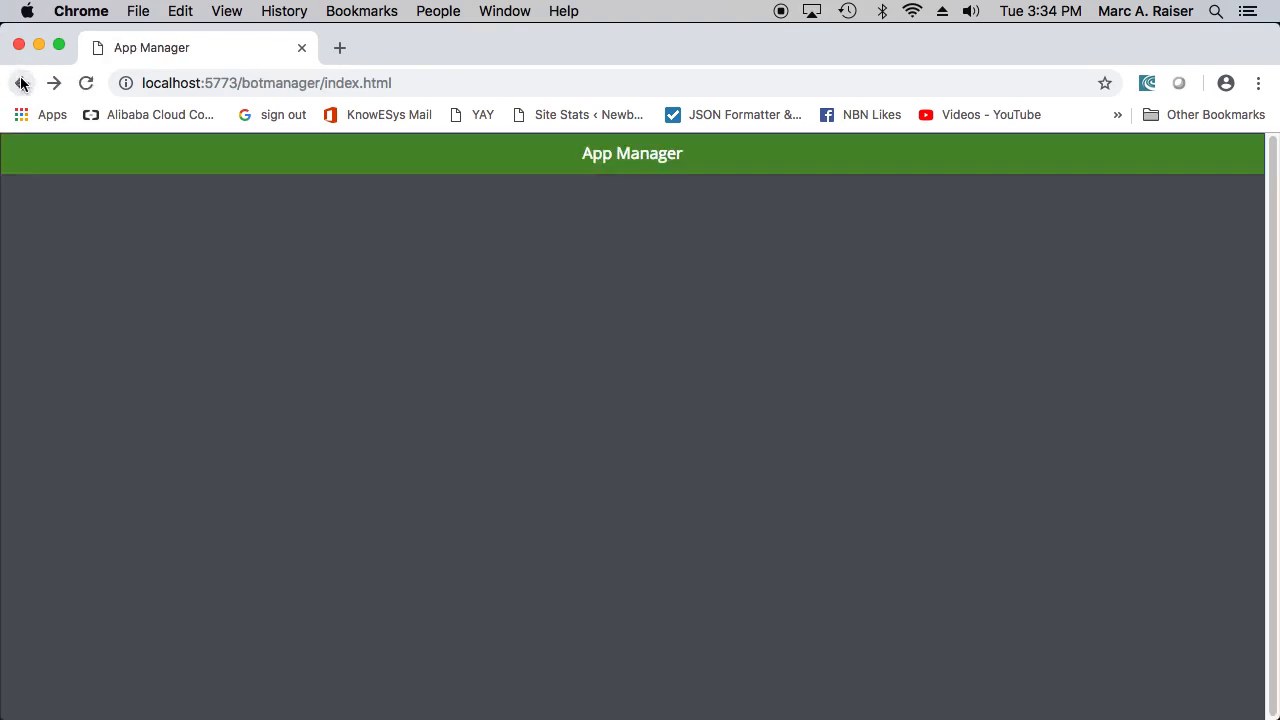
- Upload amfa_globe.png from the desktop as an asset of the amfa library in MetaBot
{"action": "left_click", "coordinate": [720, 265]}
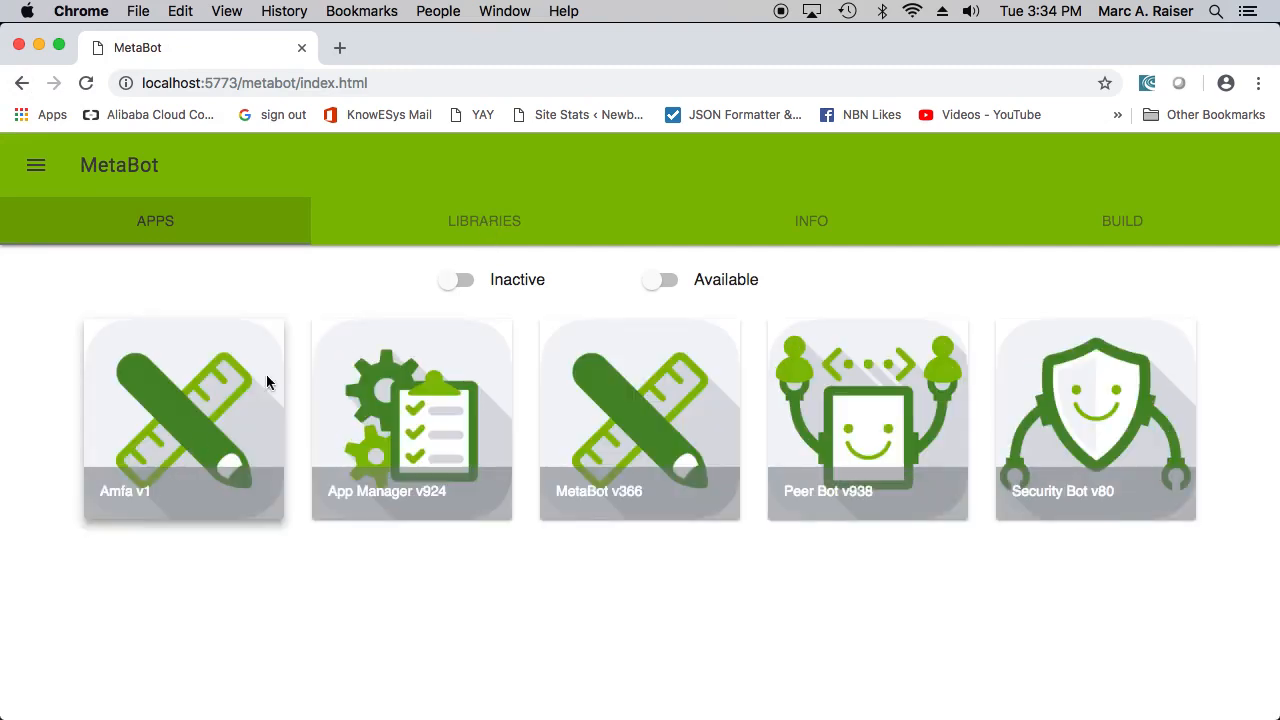
{"action": "left_click", "coordinate": [471, 224]}
{"action": "left_click", "coordinate": [57, 330]}
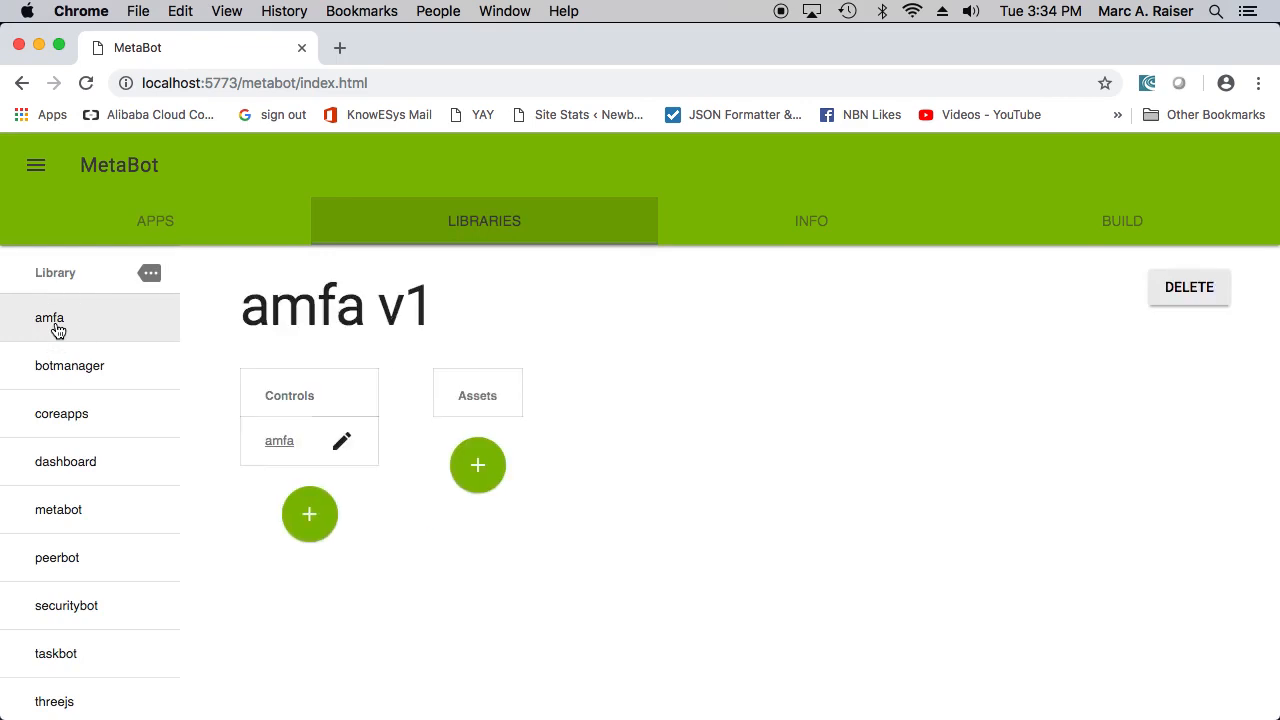
{"action": "left_click", "coordinate": [479, 470]}
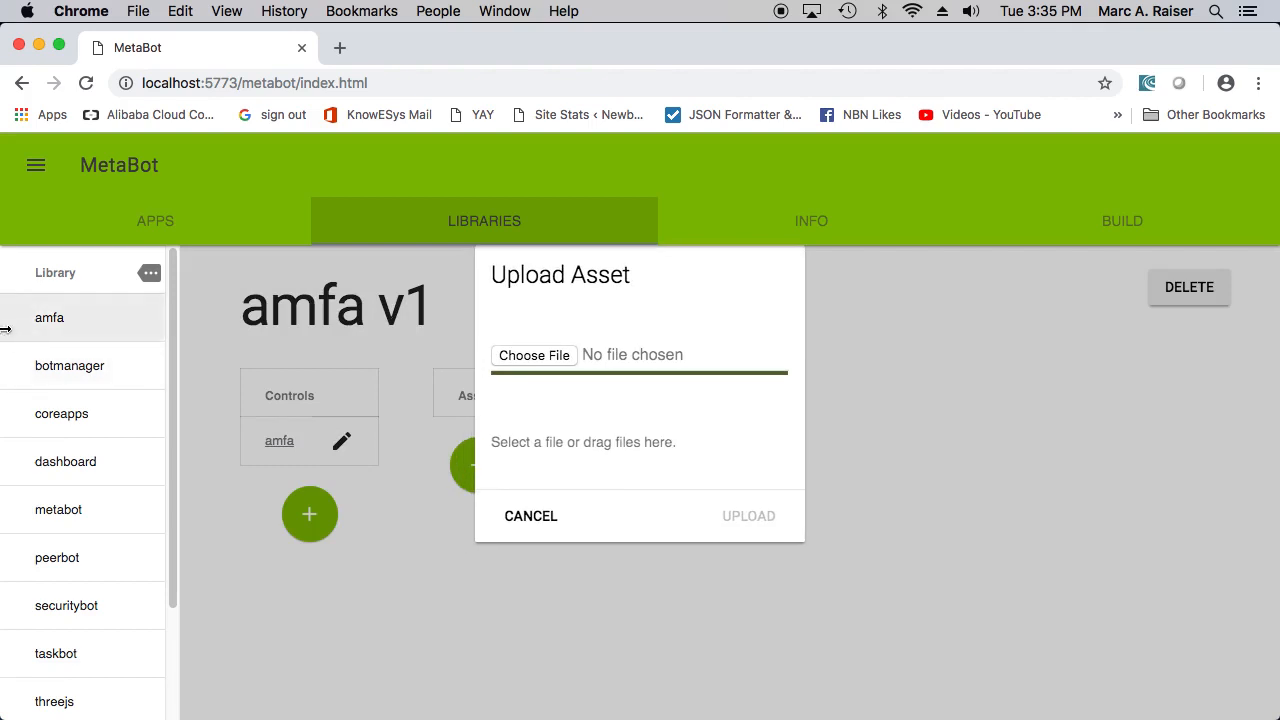
{"action": "left_click_drag", "start_coordinate": [5, 329], "coordinate": [160, 327]}
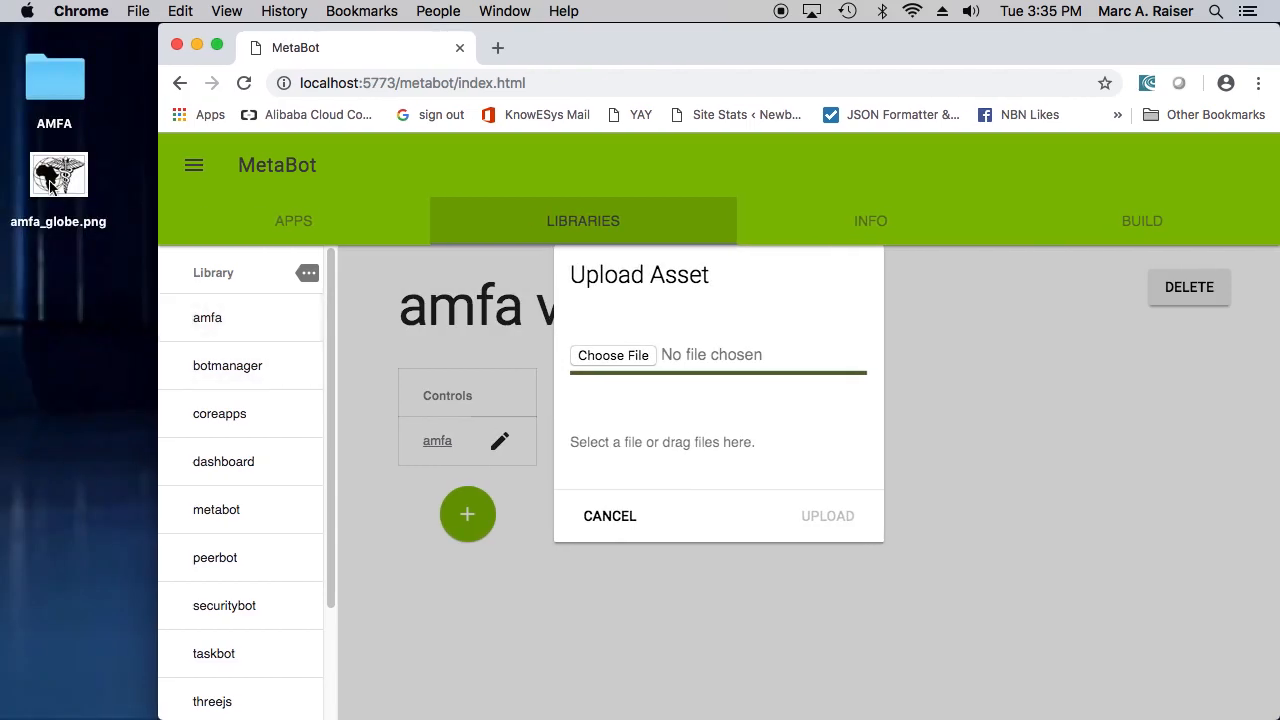
{"action": "left_click_drag", "start_coordinate": [58, 176], "coordinate": [690, 450]}
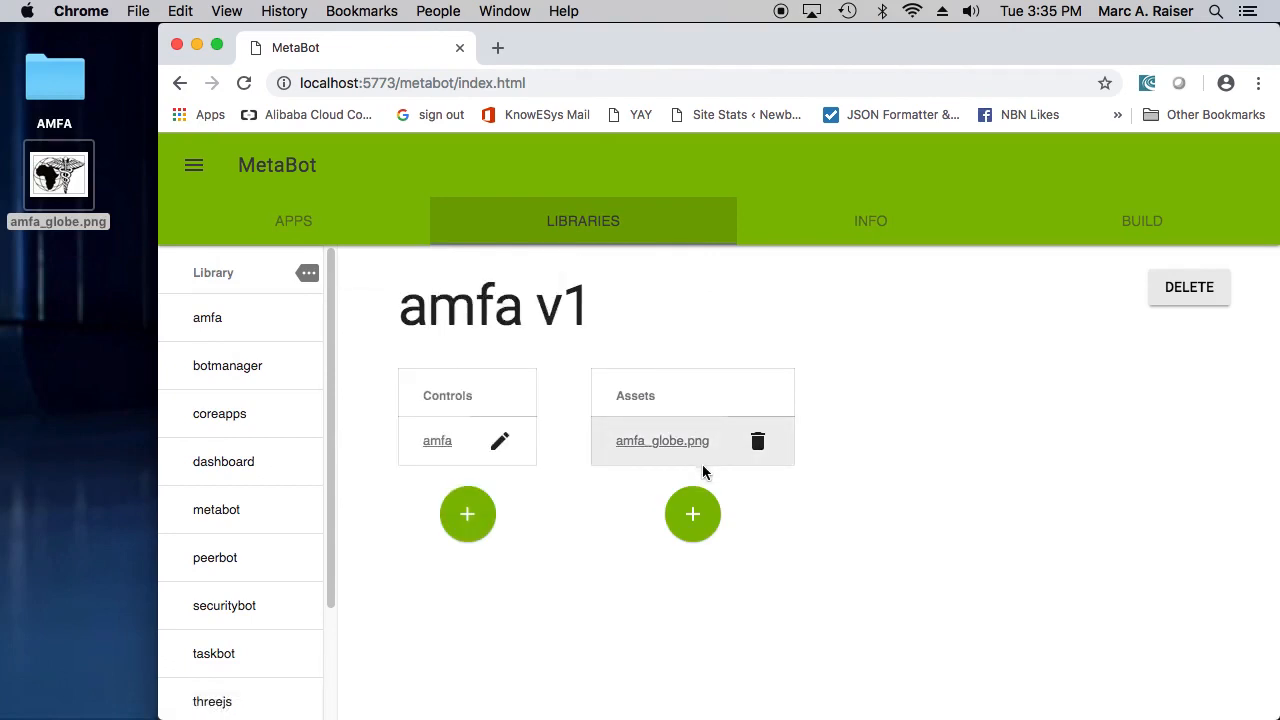
- Publish the amfa control again with its existing publish settings and return to the library
{"action": "left_click", "coordinate": [500, 446]}
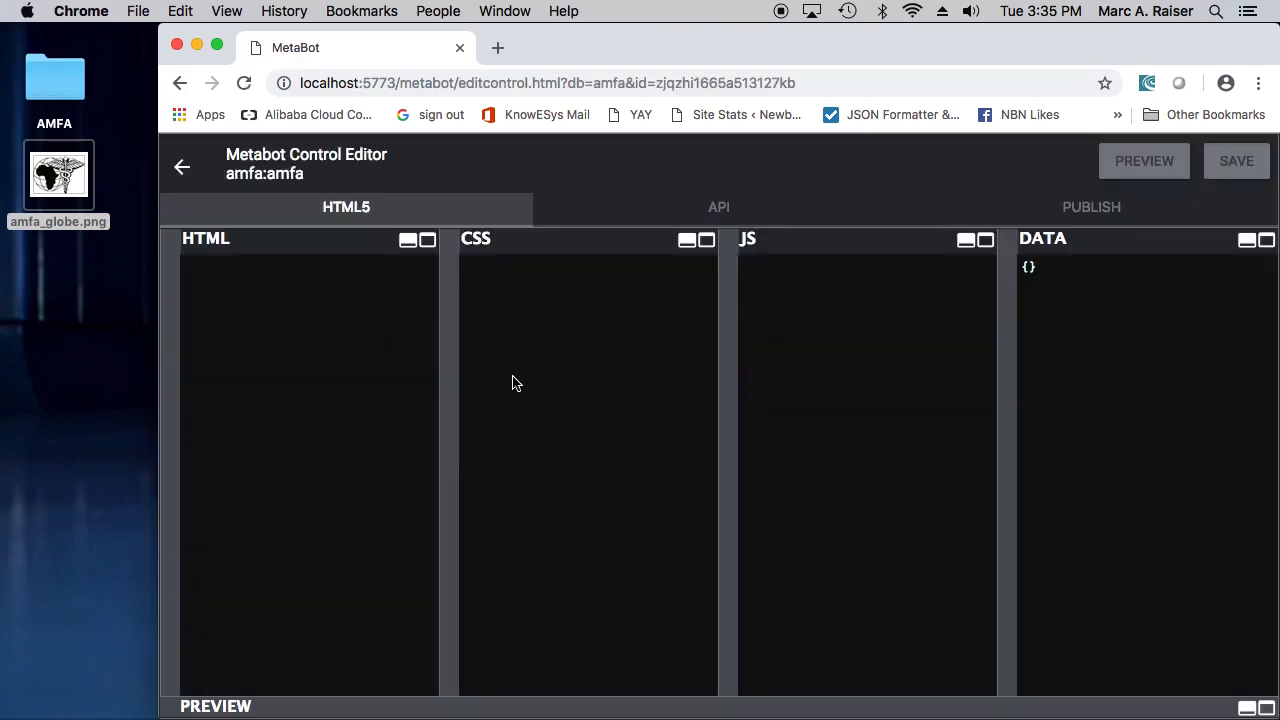
{"action": "left_click", "coordinate": [1100, 210]}
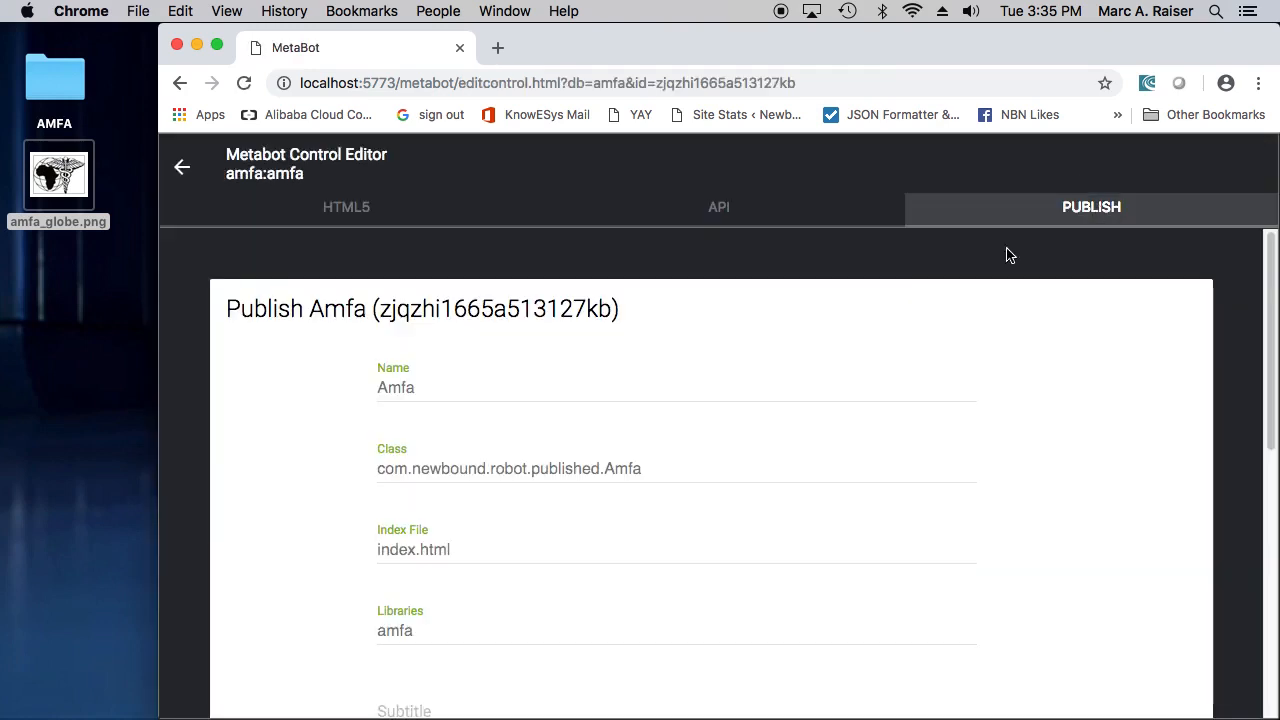
{"action": "scroll", "coordinate": [565, 452], "scroll_direction": "down", "scroll_amount": 10}
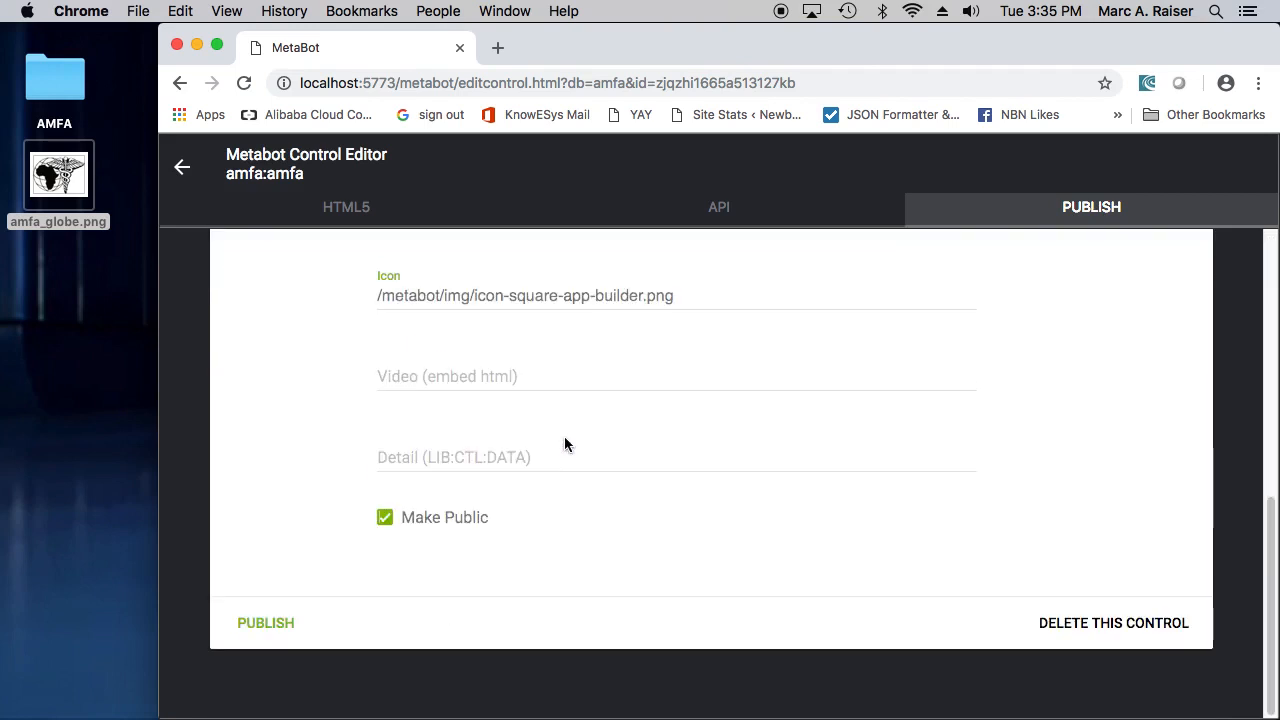
{"action": "left_click", "coordinate": [266, 623]}
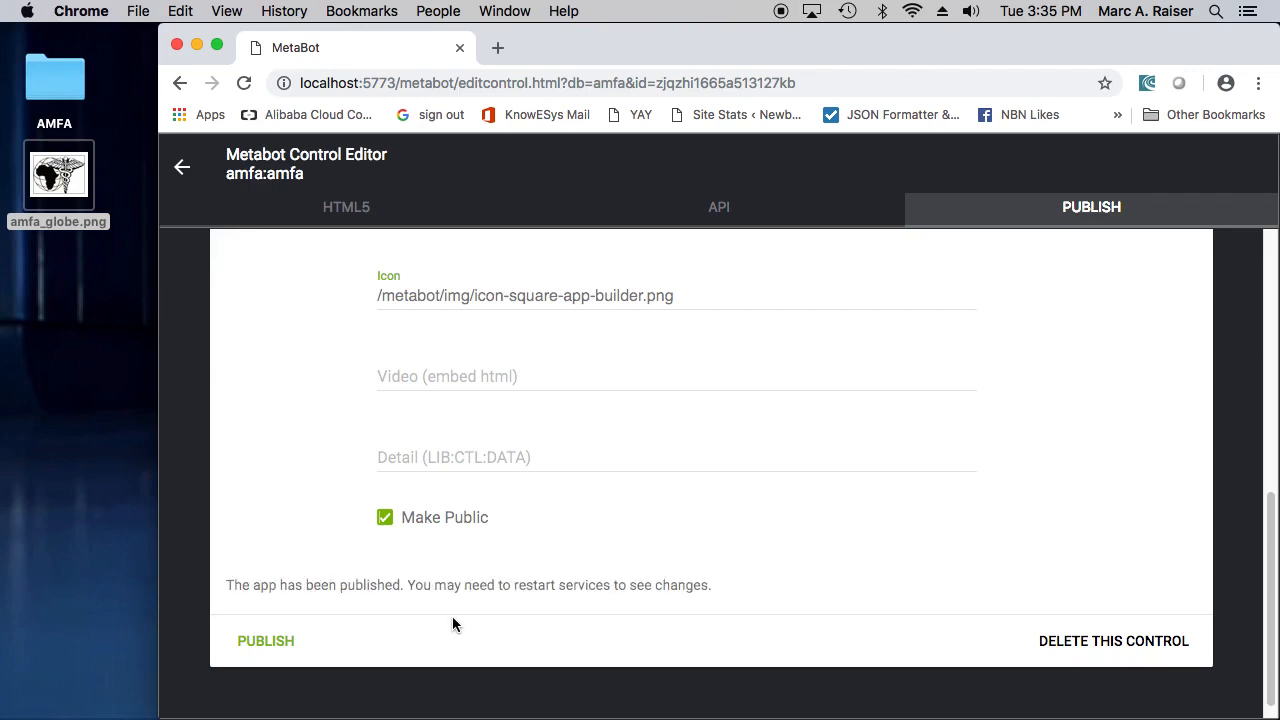
{"action": "left_click", "coordinate": [181, 172]}
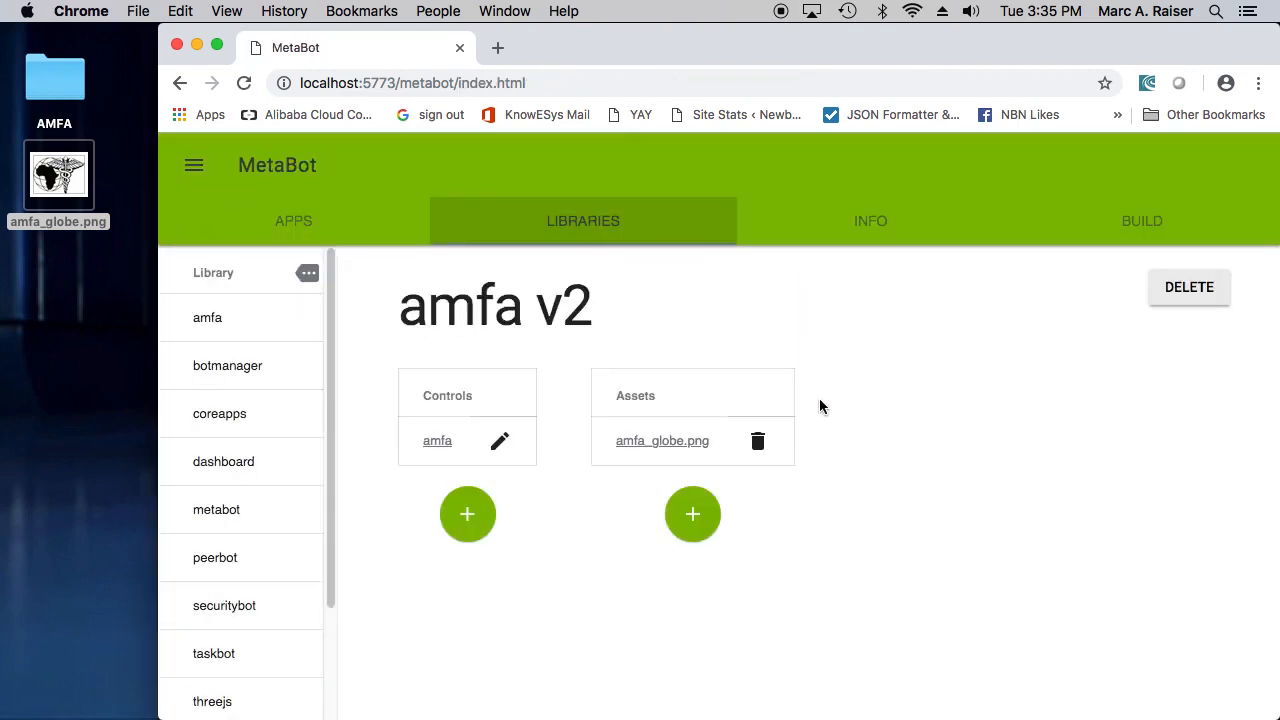
- Start building an executable, include the Amfa app in the selection, and proceed to customizing the executable
{"action": "left_click", "coordinate": [1124, 229]}
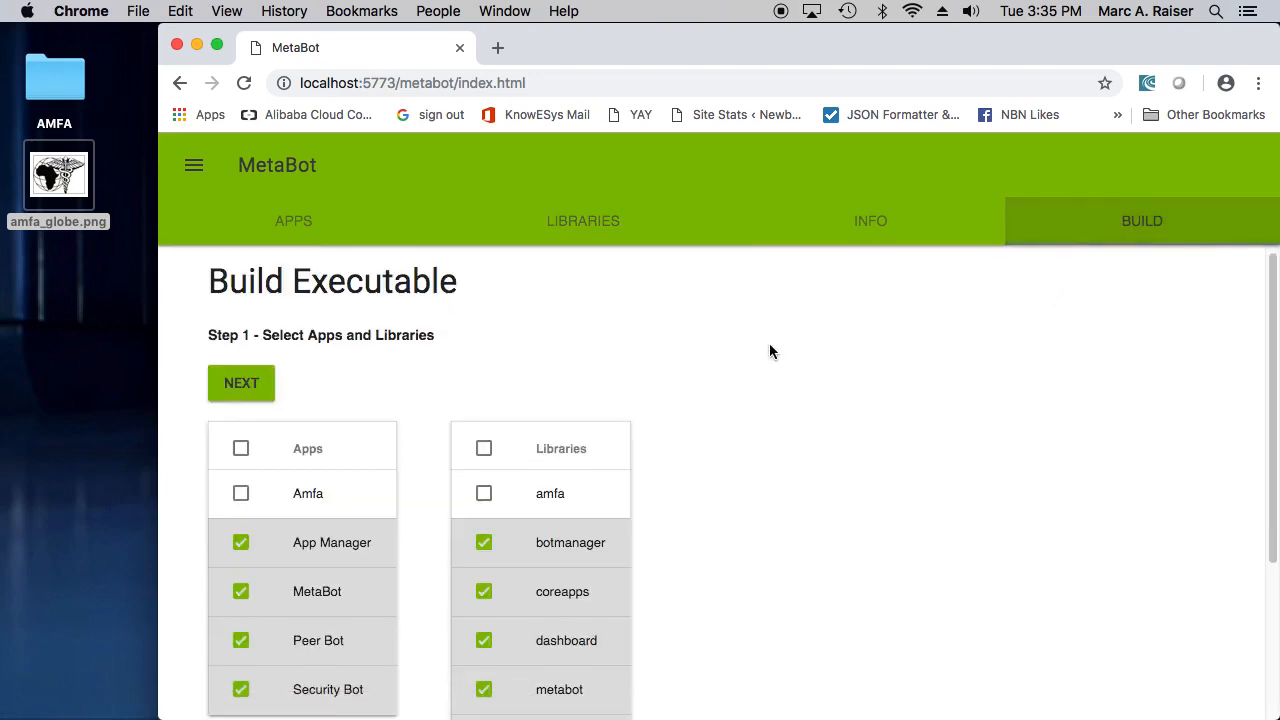
{"action": "scroll", "coordinate": [767, 345], "scroll_direction": "down", "scroll_amount": 3}
{"action": "scroll", "coordinate": [766, 344], "scroll_direction": "up", "scroll_amount": 2}
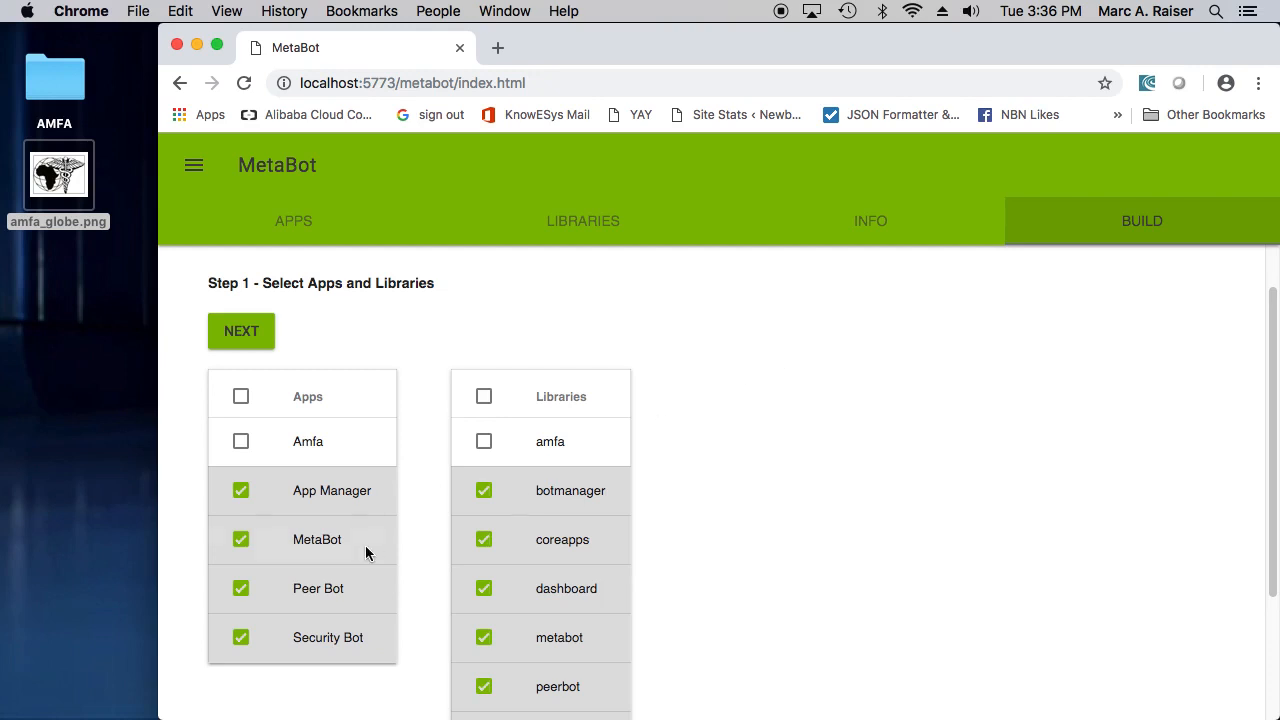
{"action": "left_click", "coordinate": [242, 444]}
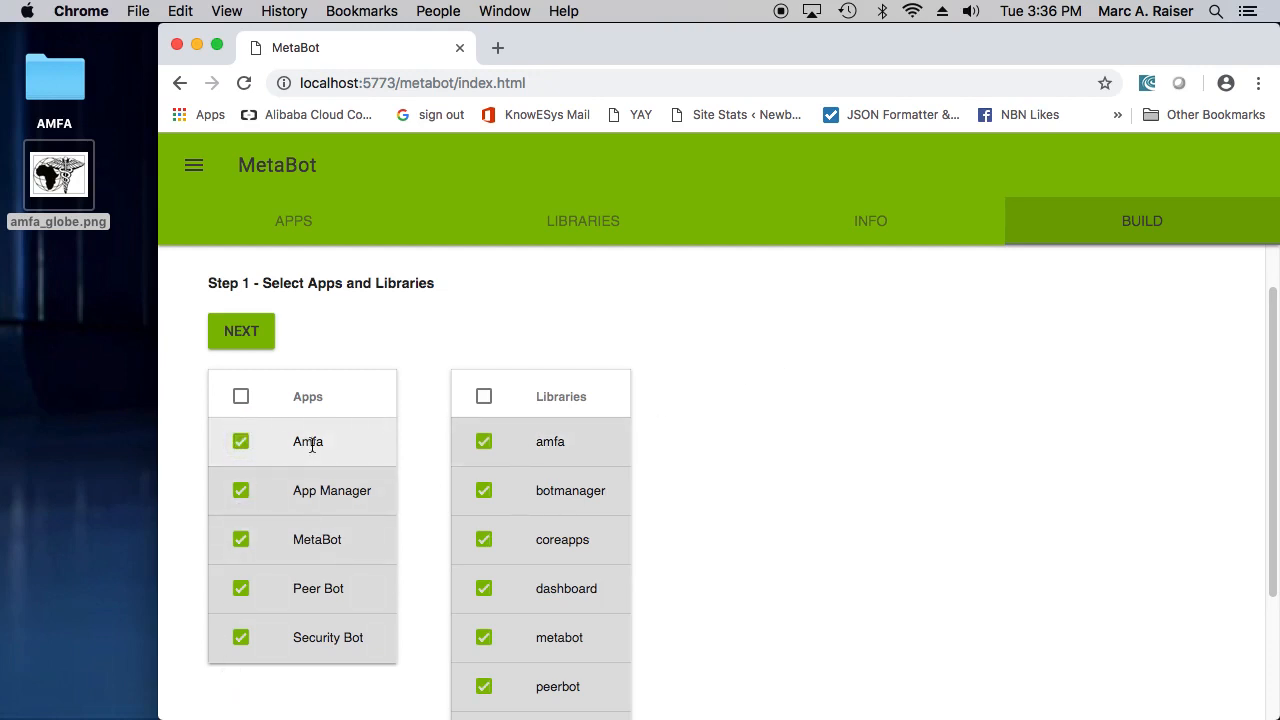
{"action": "left_click", "coordinate": [256, 332]}
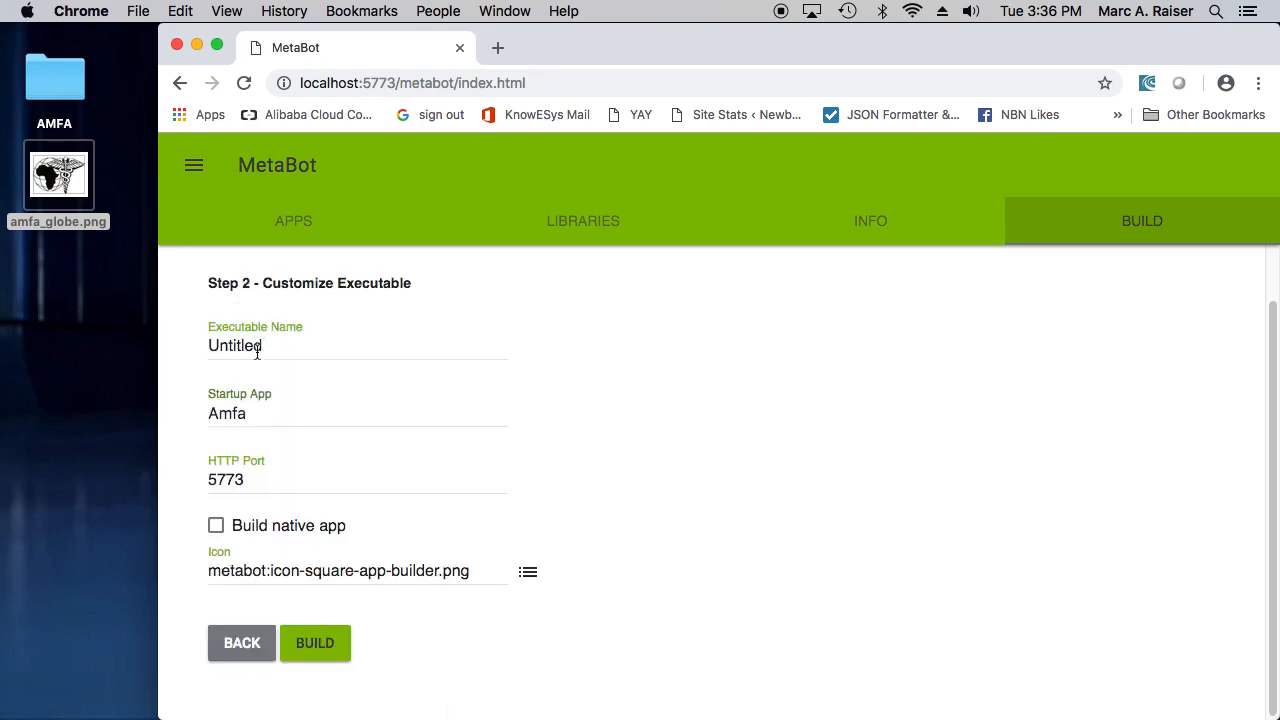
- Name the executable Amfa, keep Amfa as the startup app, and enable building a native app
{"action": "left_click_drag", "start_coordinate": [258, 343], "coordinate": [160, 312]}
{"action": "type", "text": "A"}
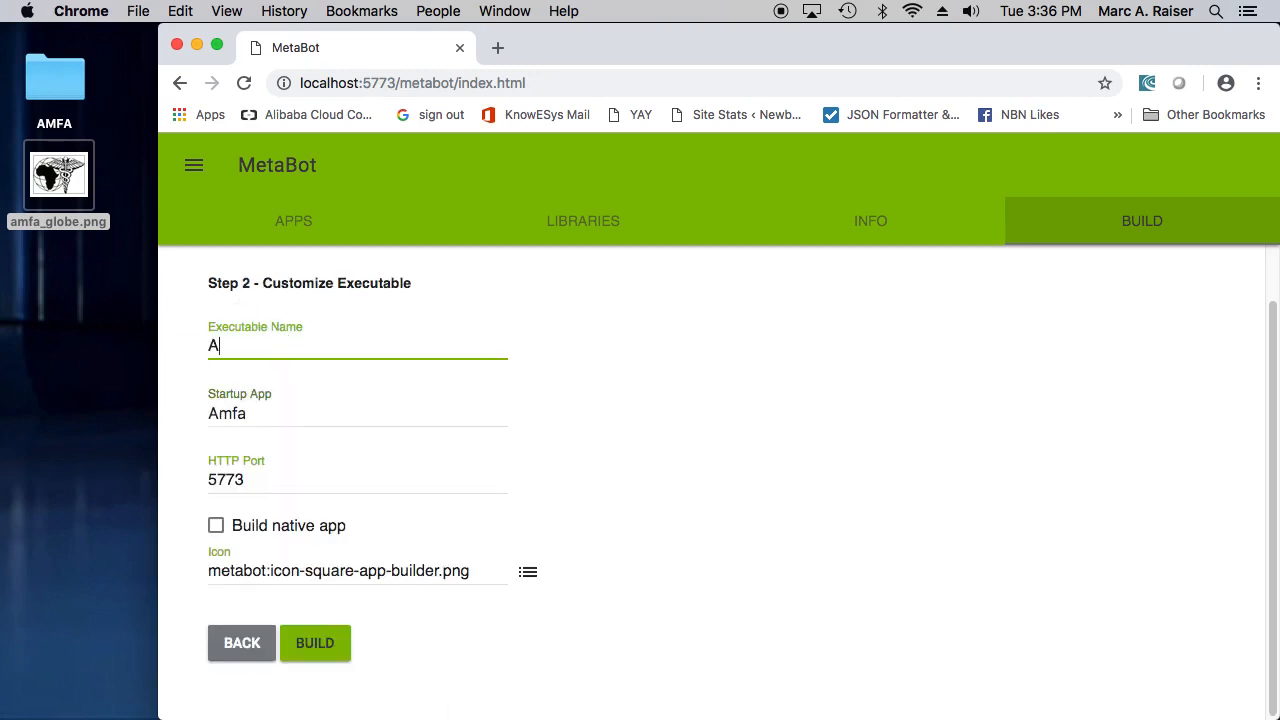
{"action": "type", "text": "mfa"}
{"action": "left_click", "coordinate": [279, 415]}
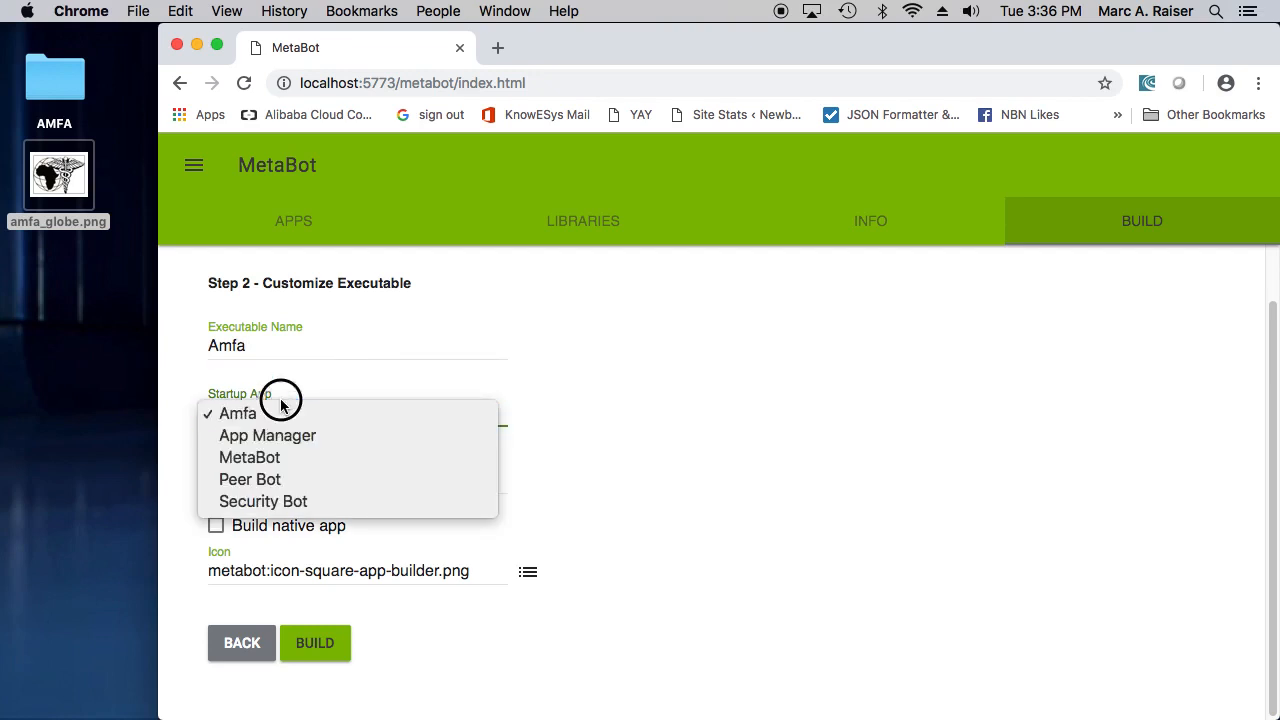
{"action": "left_click", "coordinate": [283, 418]}
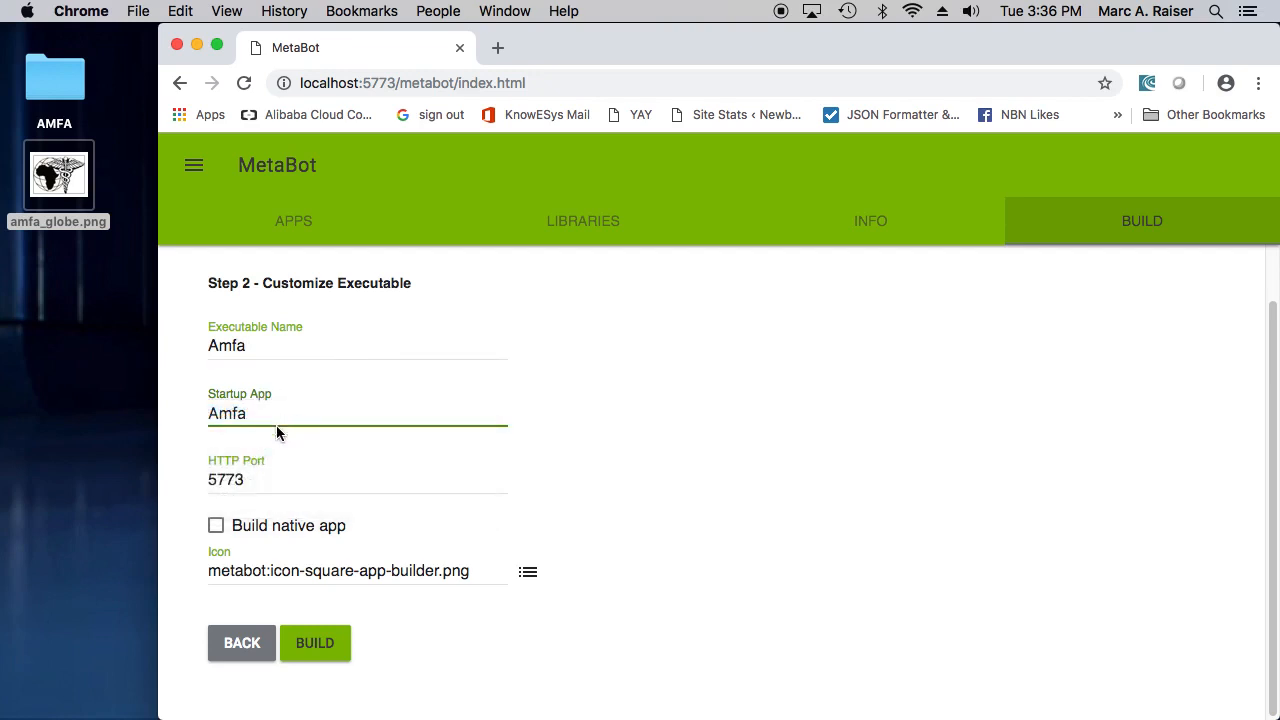
{"action": "left_click", "coordinate": [217, 530]}
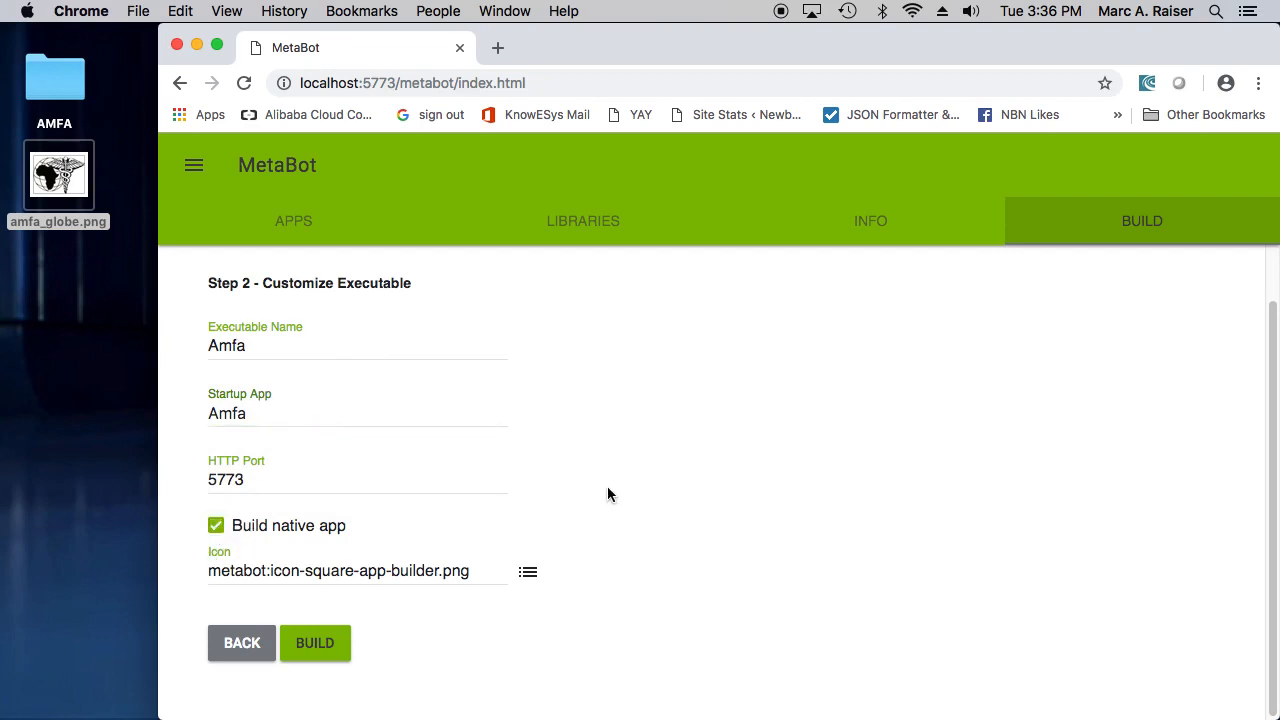
- Set the executable's icon to amfa_globe.png from the amfa library and build the executable
{"action": "left_click", "coordinate": [530, 576]}
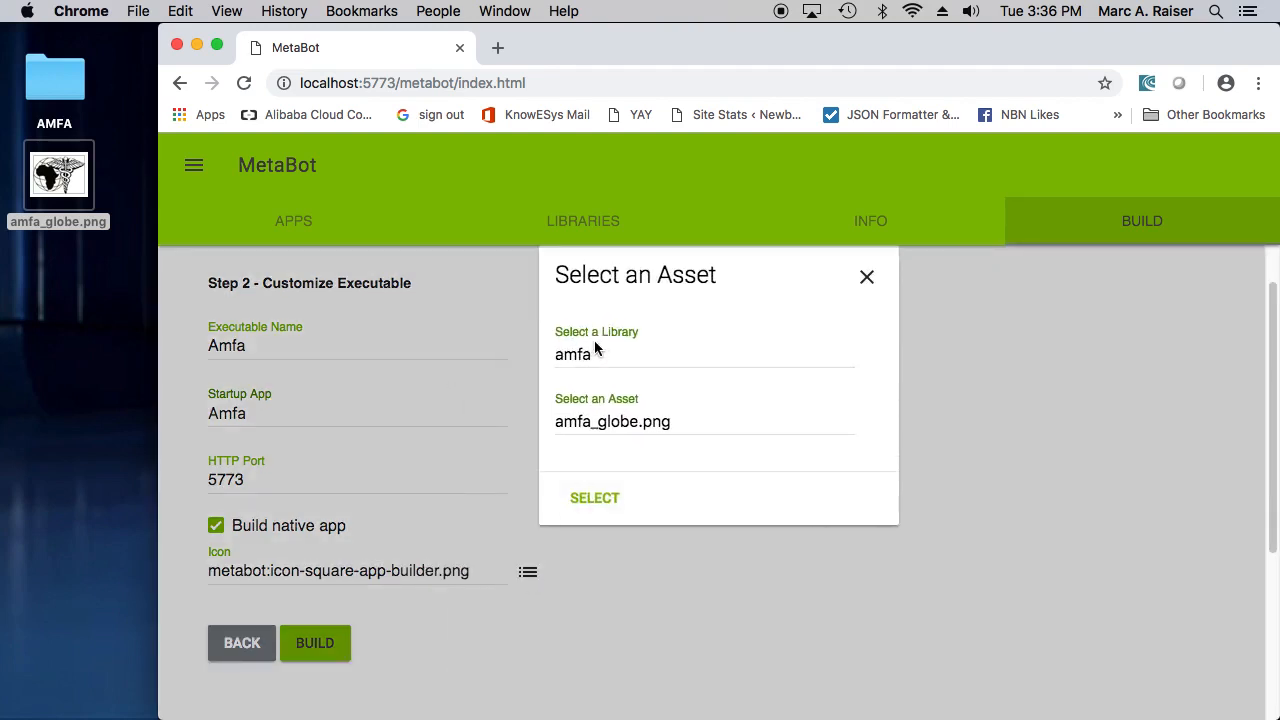
{"action": "left_click", "coordinate": [605, 510]}
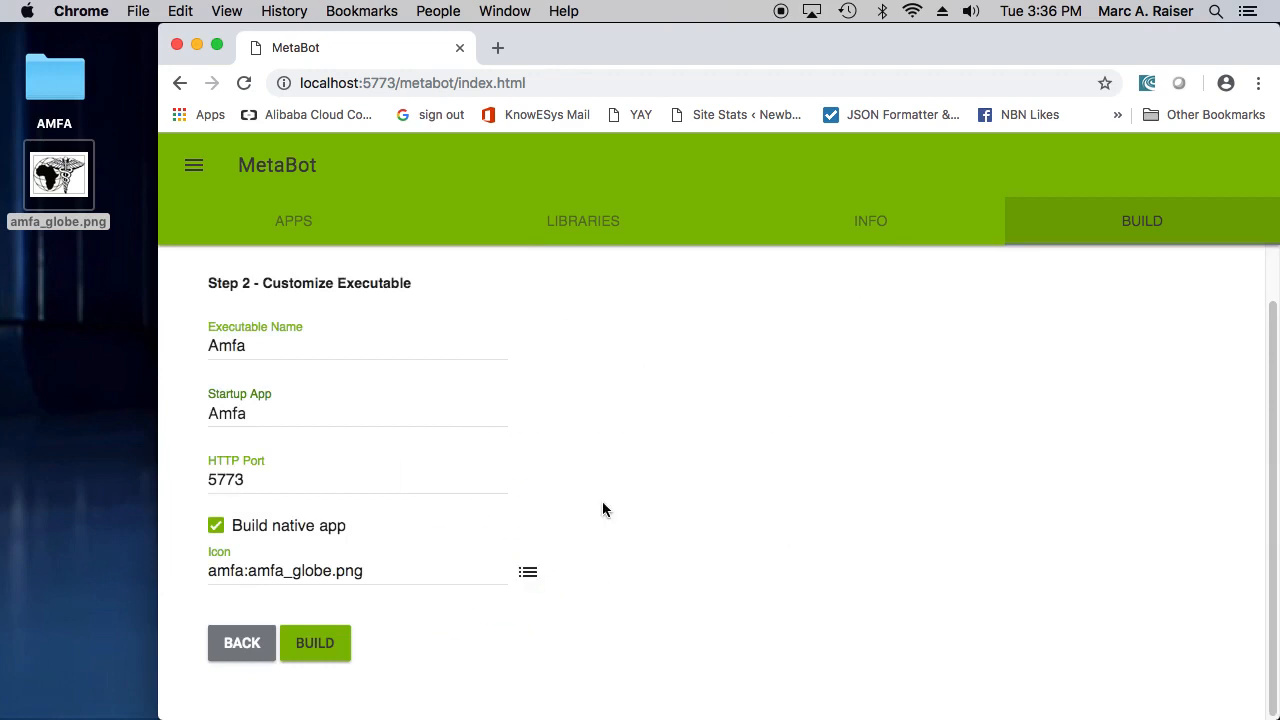
{"action": "left_click", "coordinate": [316, 649]}
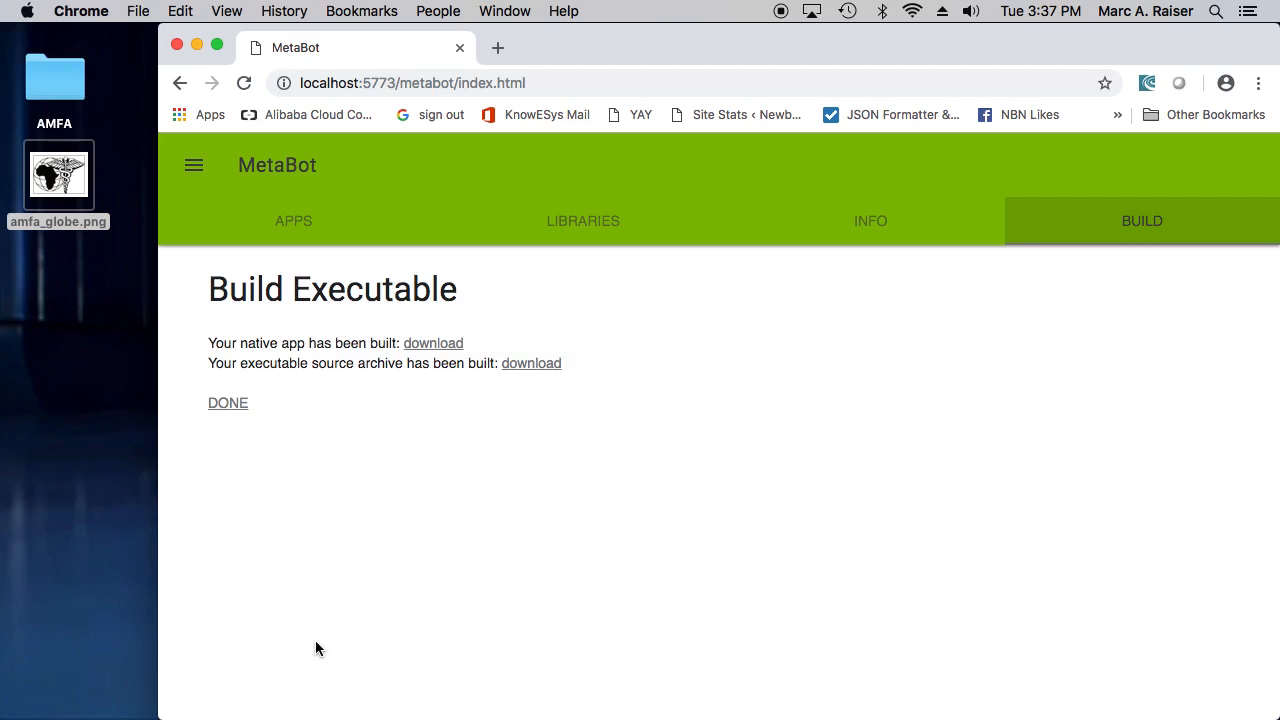
- Download the built native app, move Amfa.app.zip from Downloads to the desktop, and close the Finder and browser windows
{"action": "left_click", "coordinate": [428, 346]}
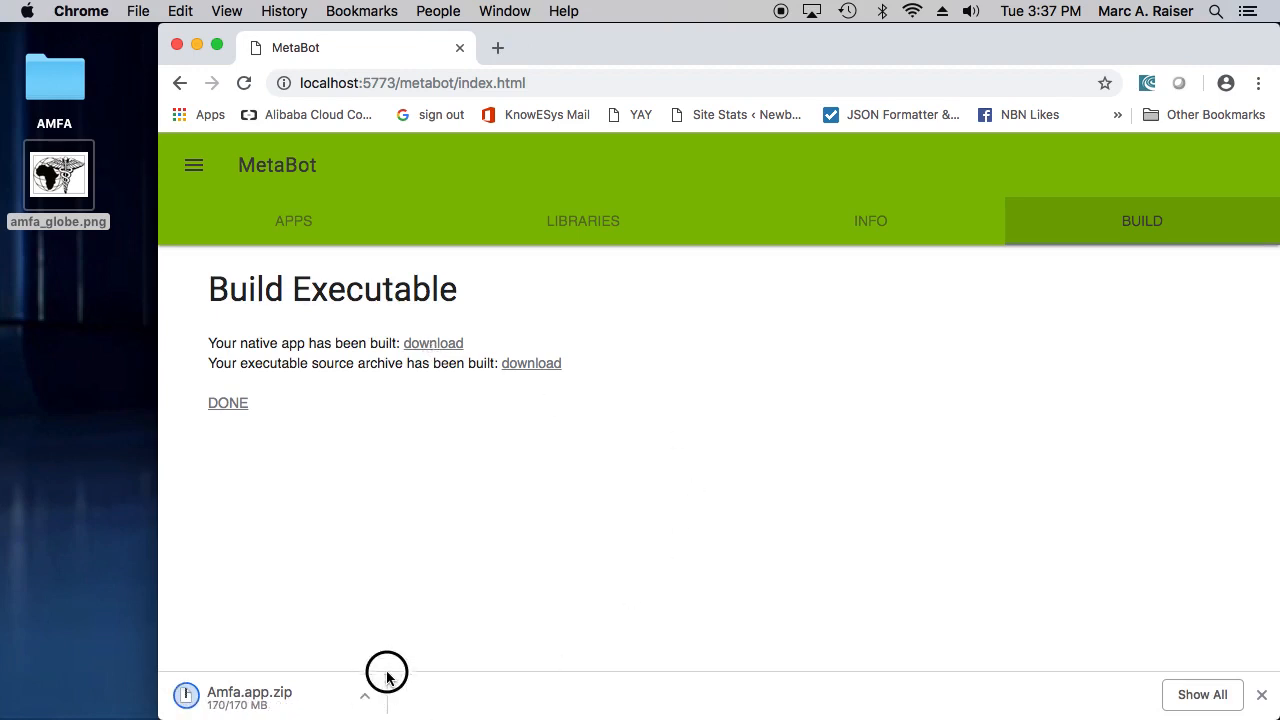
{"action": "left_click", "coordinate": [363, 699]}
{"action": "left_click", "coordinate": [418, 664]}
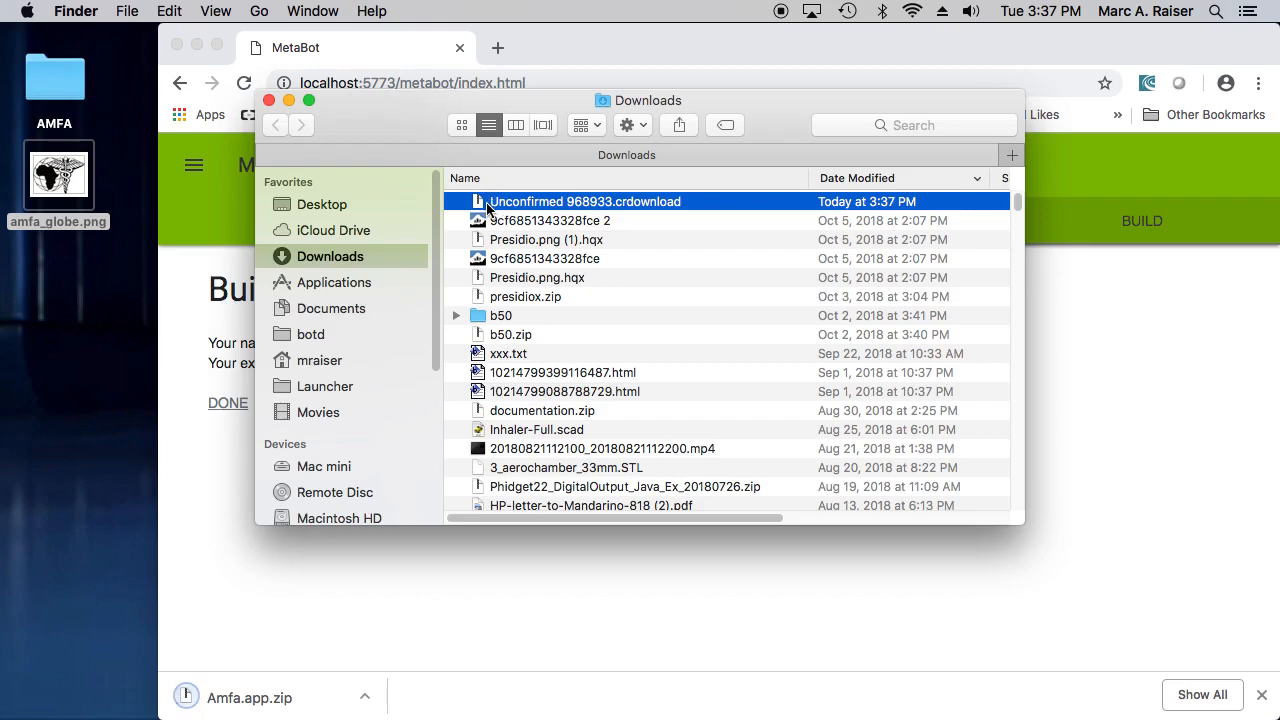
{"action": "left_click_drag", "start_coordinate": [479, 204], "coordinate": [80, 305]}
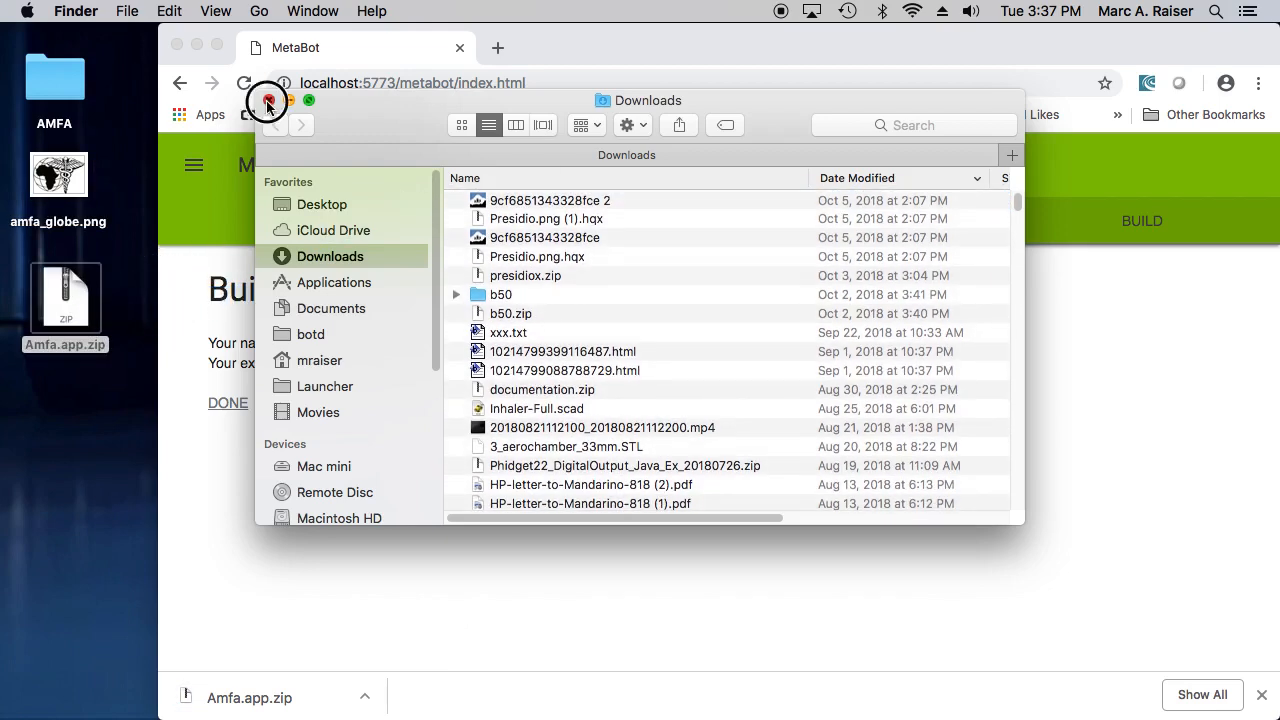
{"action": "left_click", "coordinate": [268, 100]}
{"action": "left_click", "coordinate": [177, 46]}
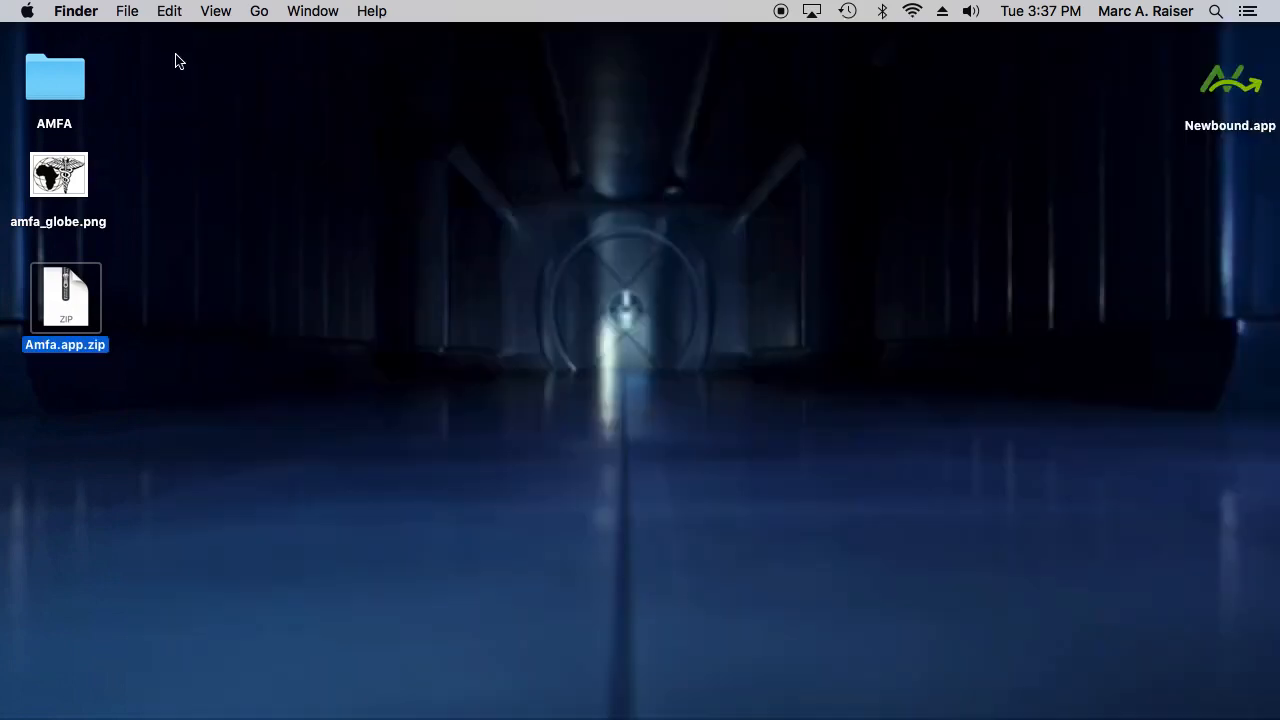
- Switch to the running Newbound app and quit it
{"action": "key", "text": "super+Tab"}
{"action": "left_click", "coordinate": [374, 362]}
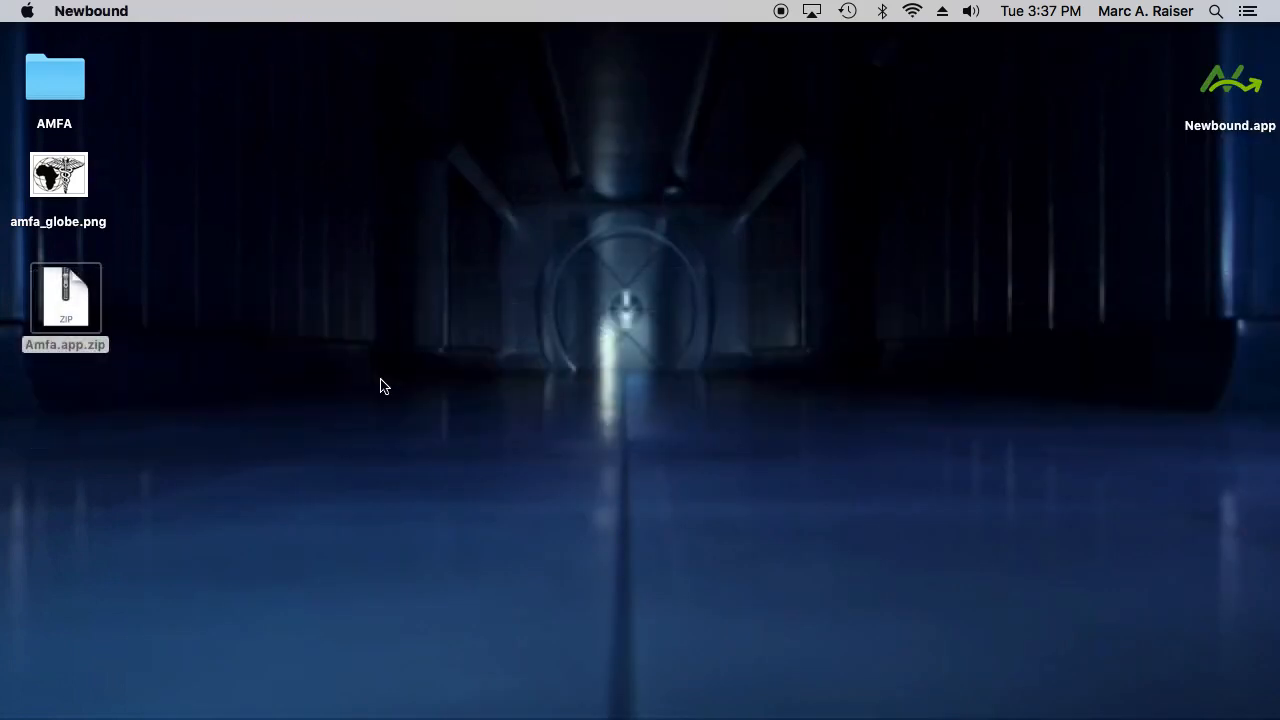
{"action": "key", "text": "super+q"}
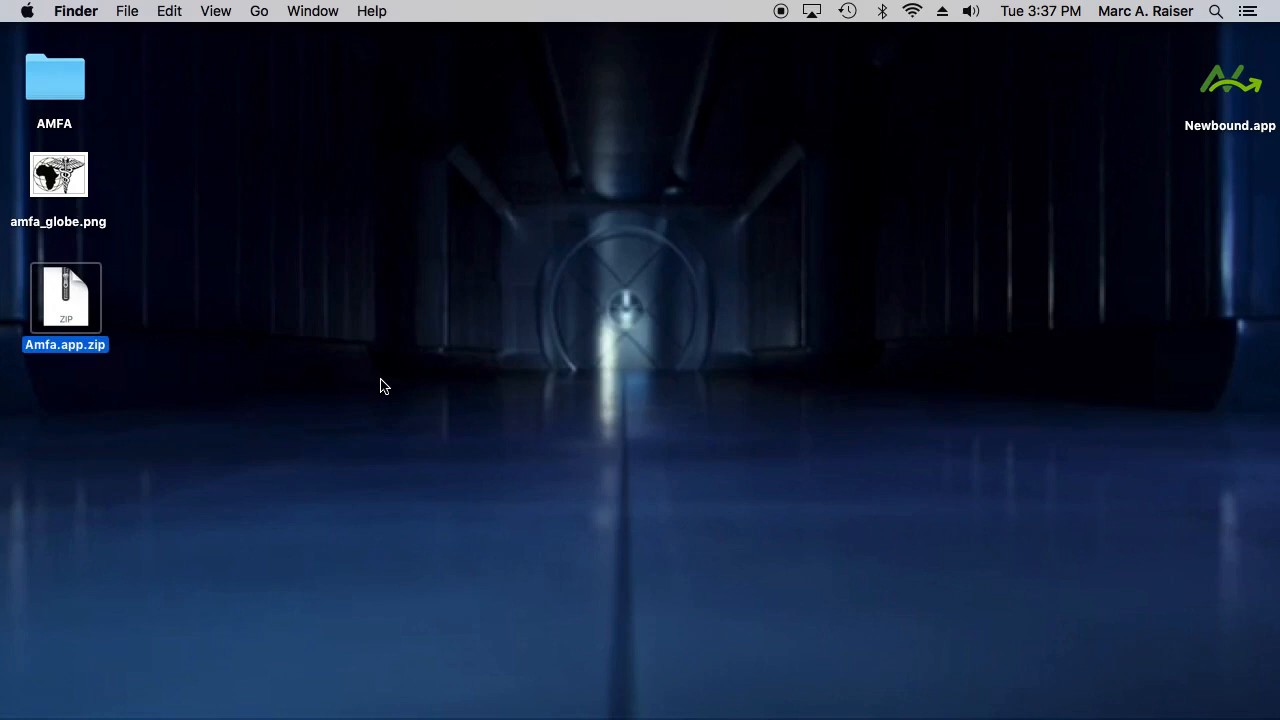
- Extract Amfa.app.zip on the desktop and move the zip archive to the trash
{"action": "double_click", "coordinate": [67, 288]}
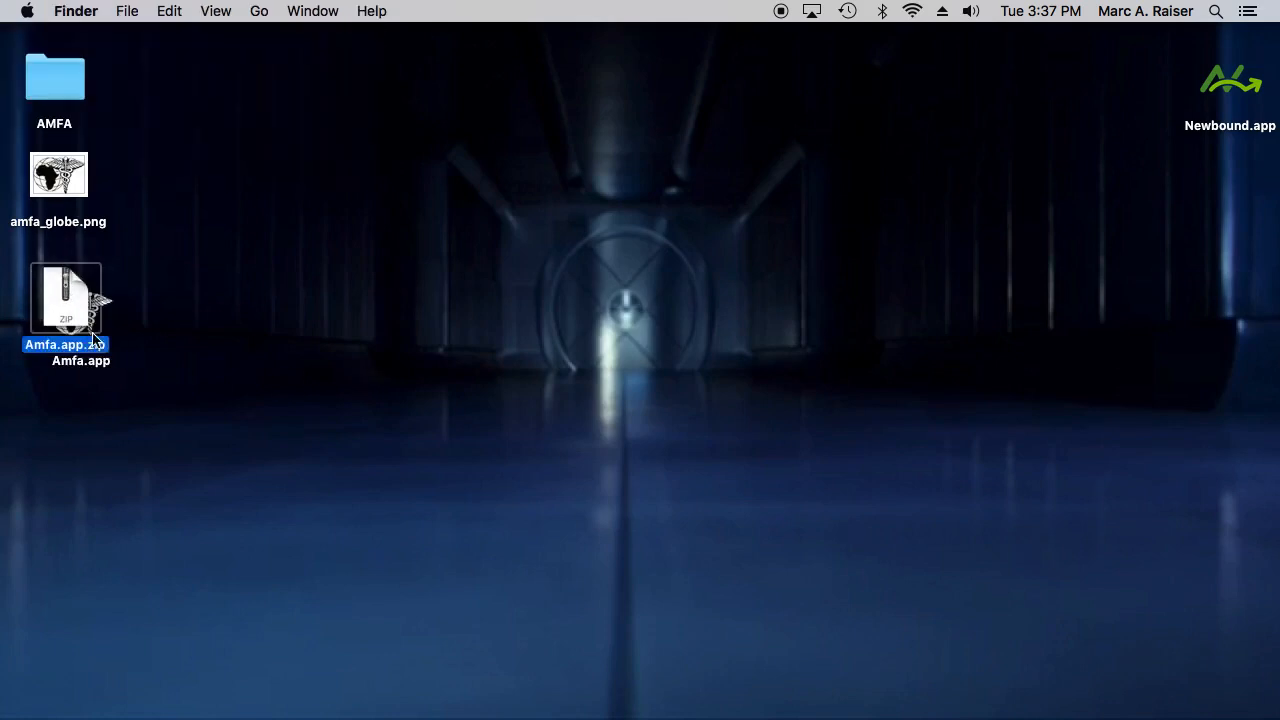
{"action": "key", "text": "super+BackSpace"}
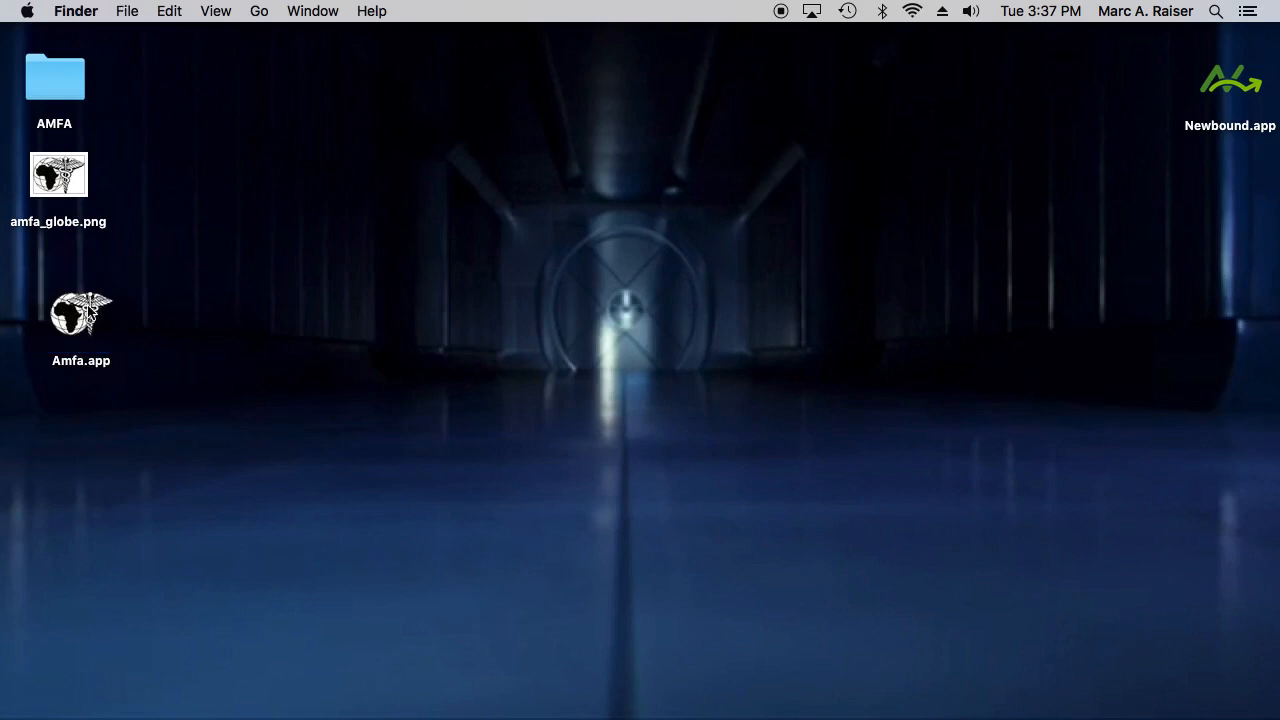
- Launch Amfa.app from the desktop, allow it to open despite the unidentified developer, and widen the browser window showing its home page
{"action": "right_click", "coordinate": [88, 308]}
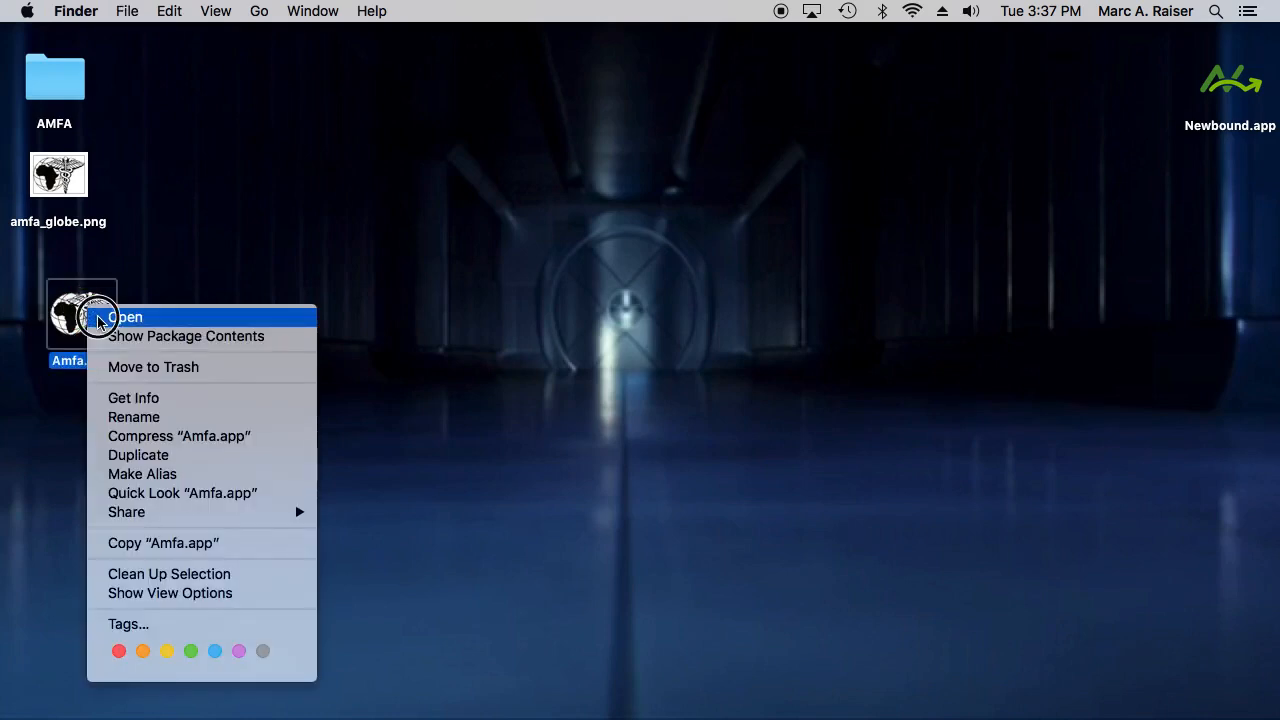
{"action": "left_click", "coordinate": [98, 318]}
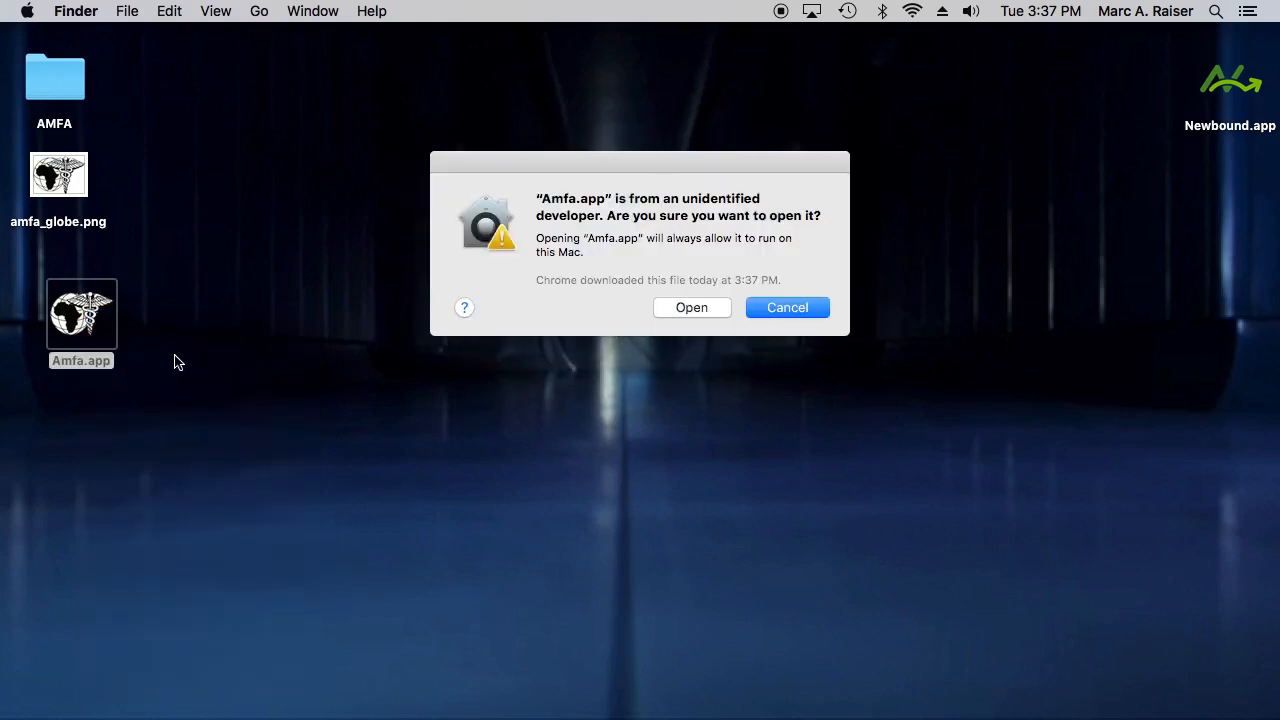
{"action": "left_click", "coordinate": [692, 308]}
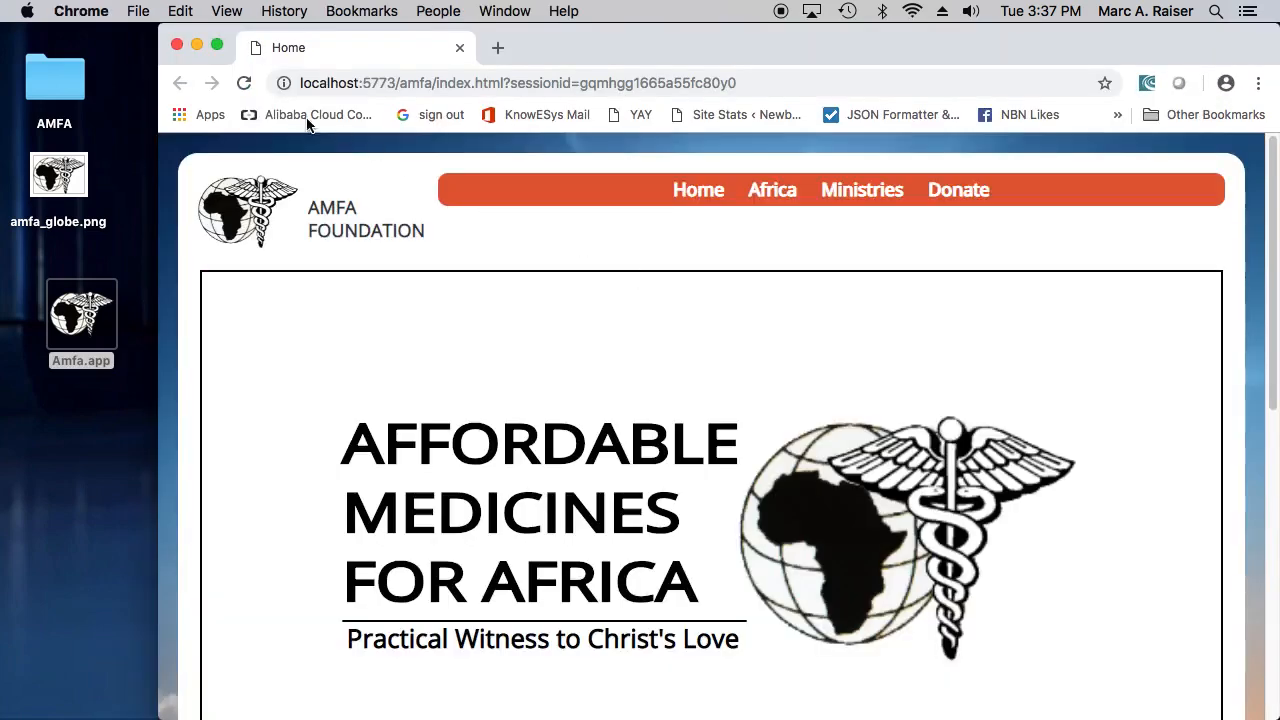
{"action": "left_click", "coordinate": [216, 44]}
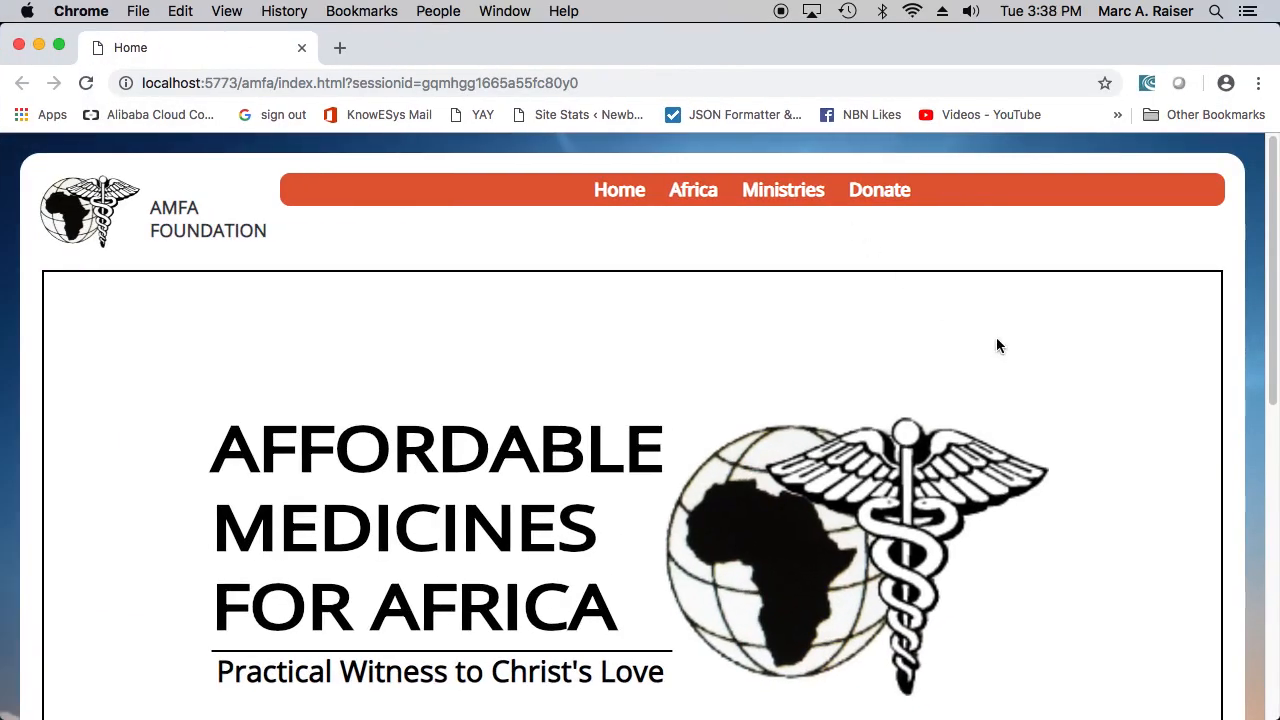